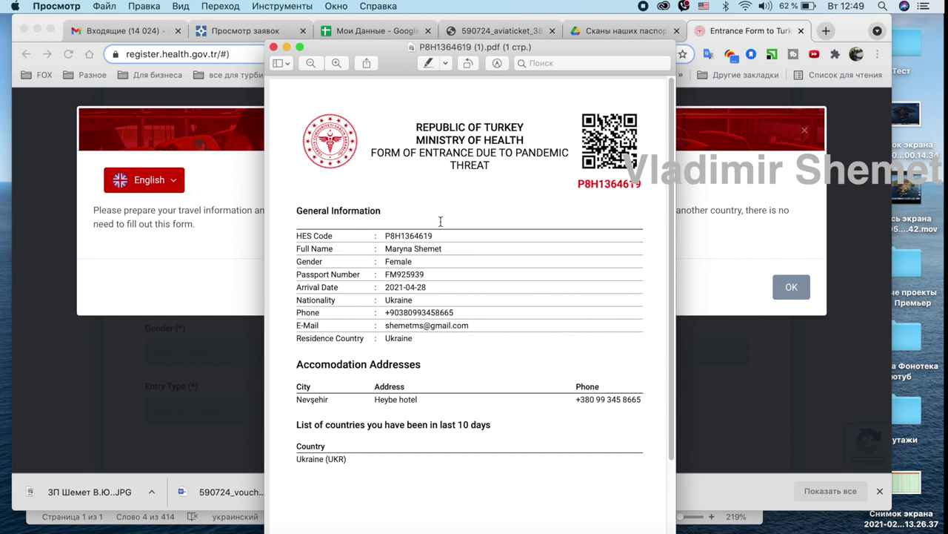
# Switch the Turkey Entrance Form to Русский and dismiss the welcome notice.
pyautogui.click(205, 339)
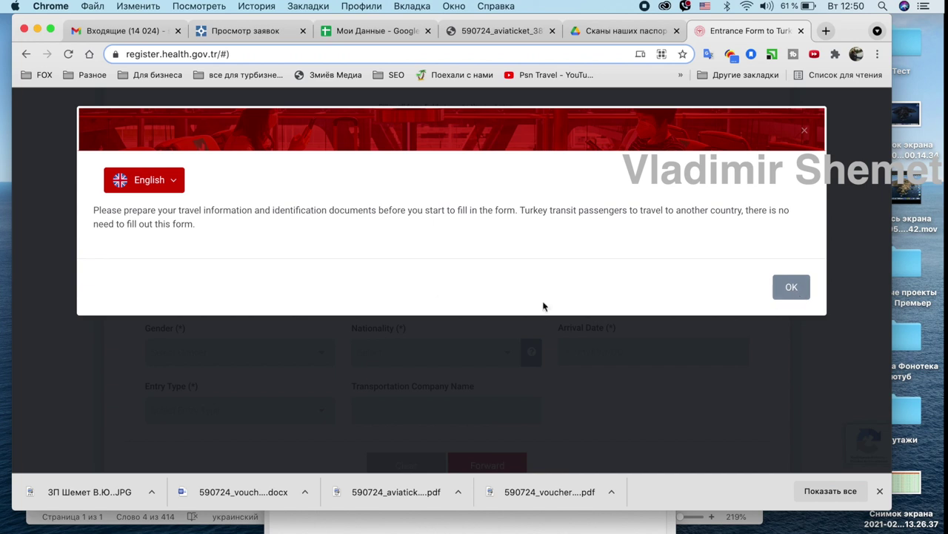
pyautogui.click(173, 184)
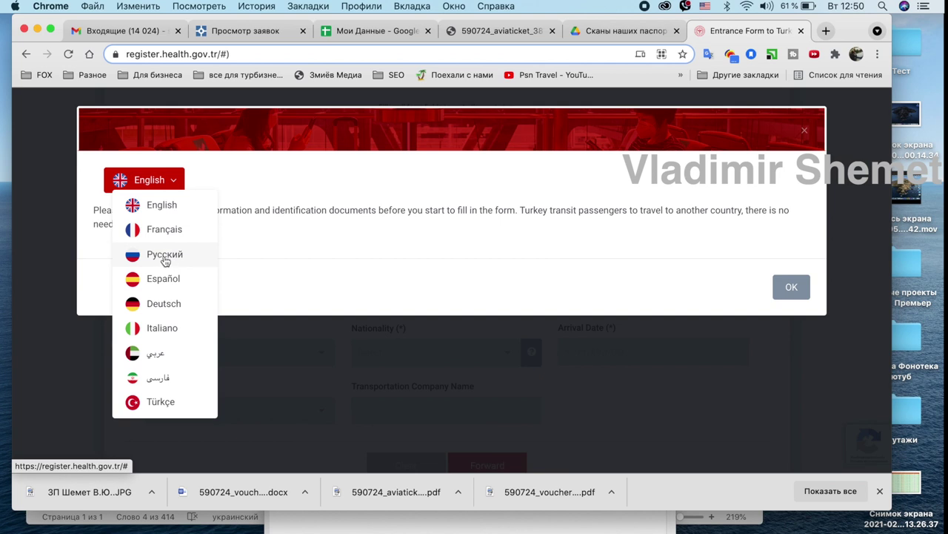
pyautogui.click(169, 256)
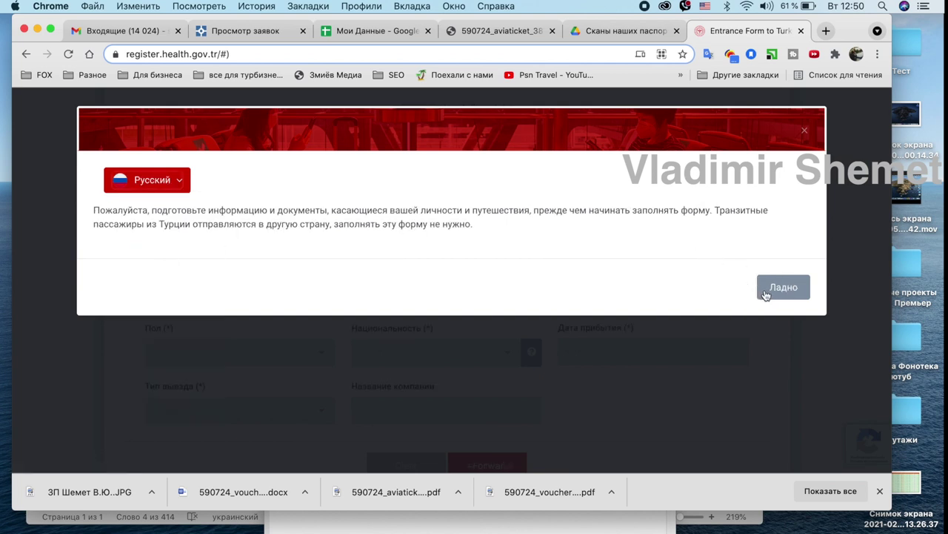
pyautogui.click(788, 287)
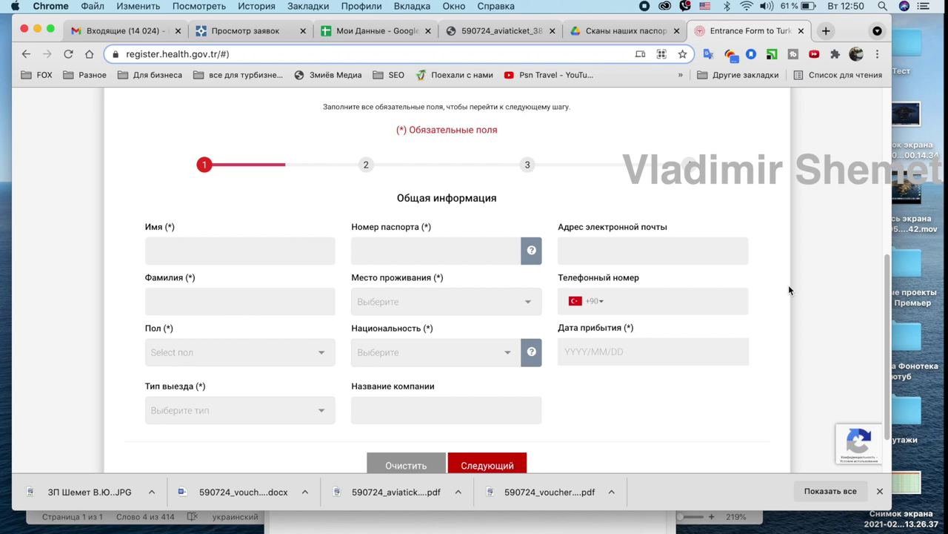
# Look over the empty form and the passport scan, then bring up the Мои Данные spreadsheet.
pyautogui.scroll(3, 789, 289)
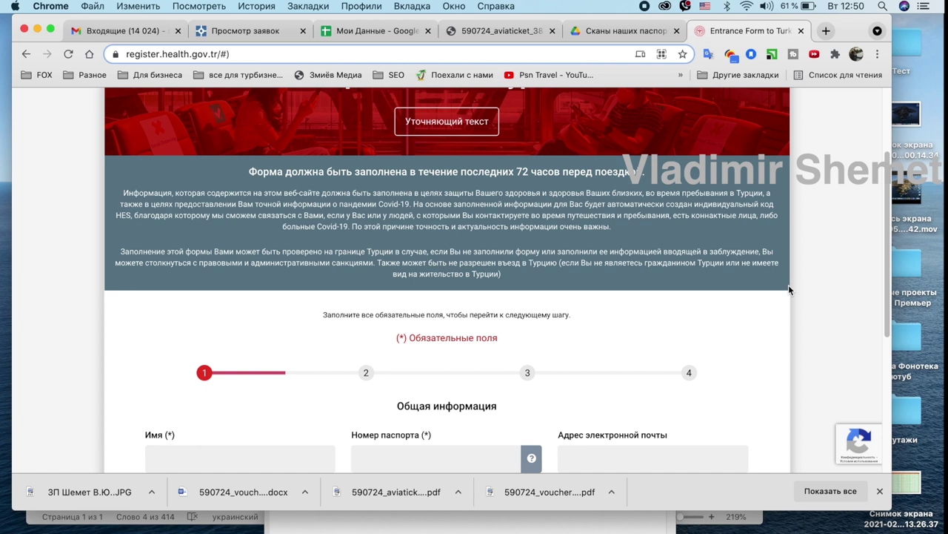
pyautogui.scroll(-5, 789, 289)
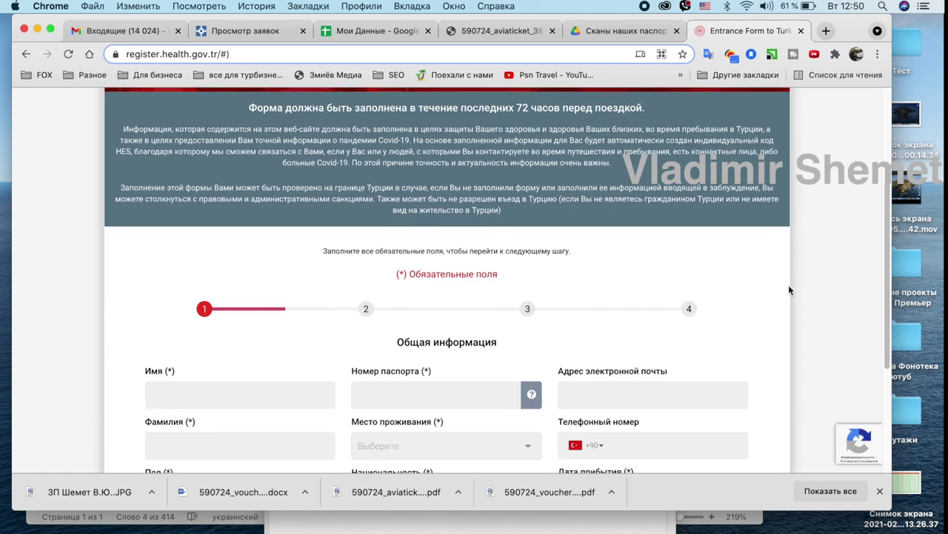
pyautogui.scroll(-1, 790, 290)
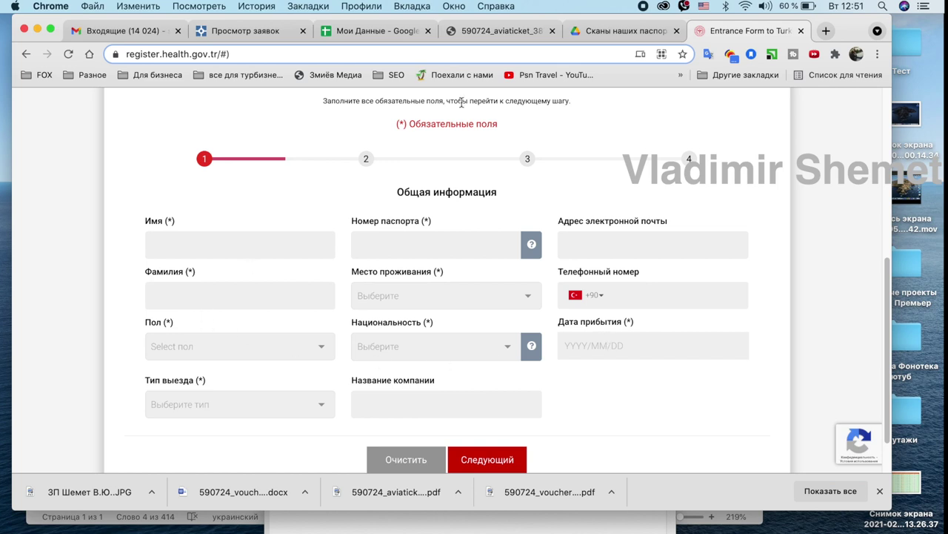
pyautogui.click(608, 31)
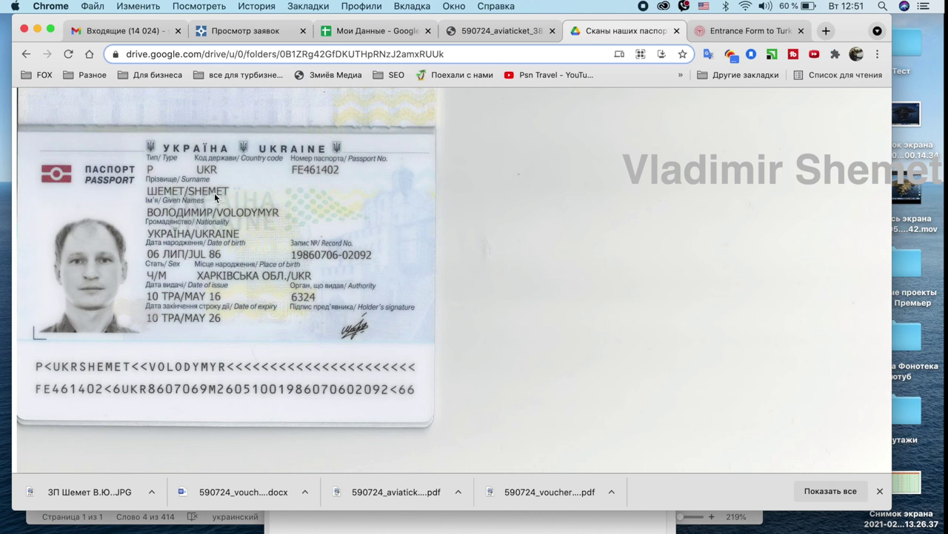
pyautogui.click(713, 34)
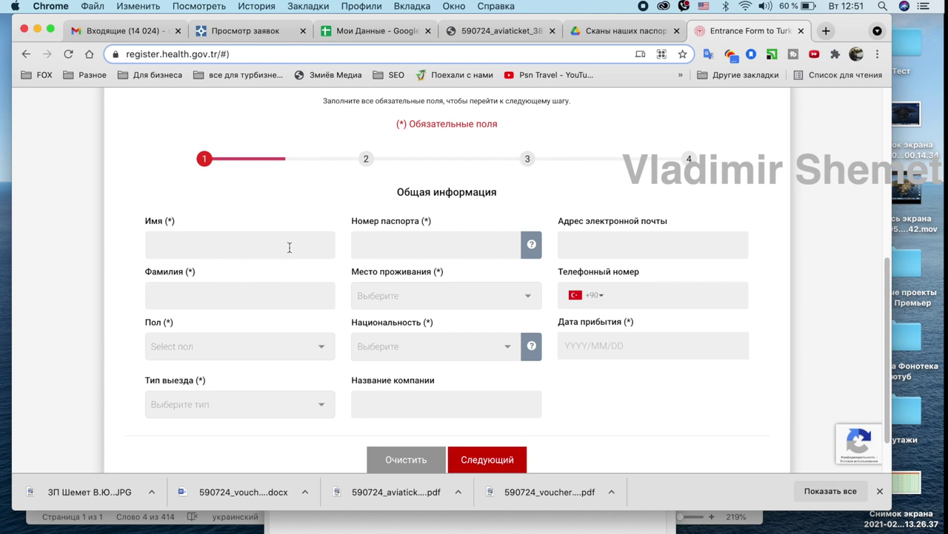
pyautogui.click(355, 31)
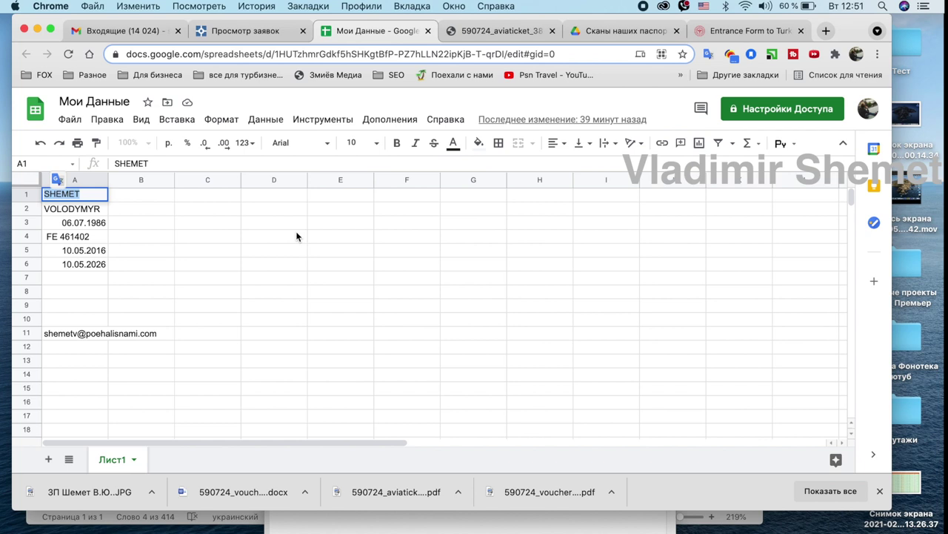
# Paste the traveller's surname and first name from the sheet into Фамилия and Имя.
pyautogui.click(746, 33)
pyautogui.click(207, 297)
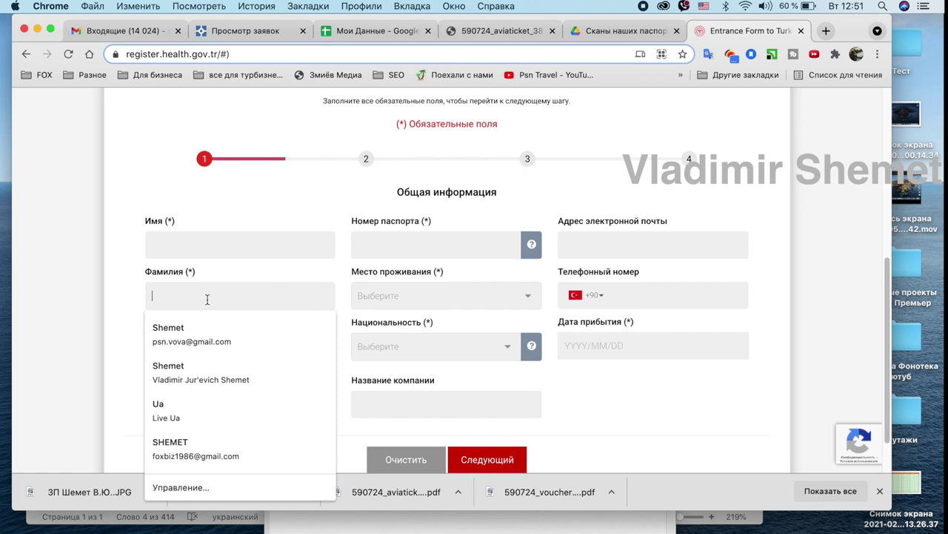
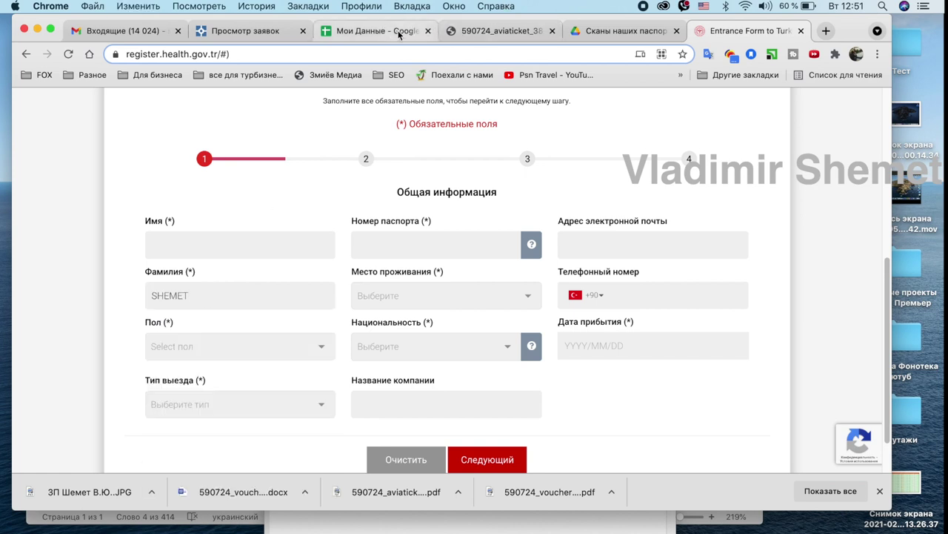
pyautogui.click(398, 34)
pyautogui.click(70, 207)
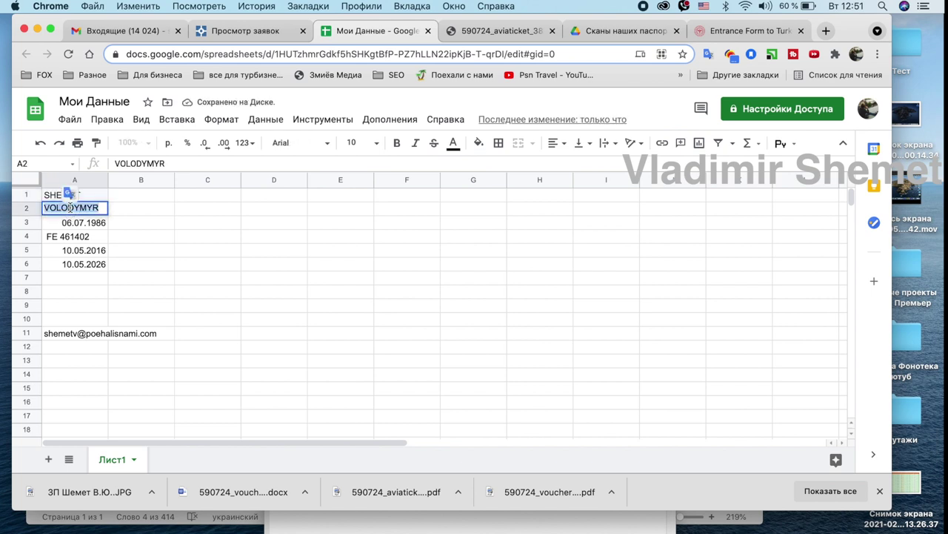
pyautogui.click(748, 31)
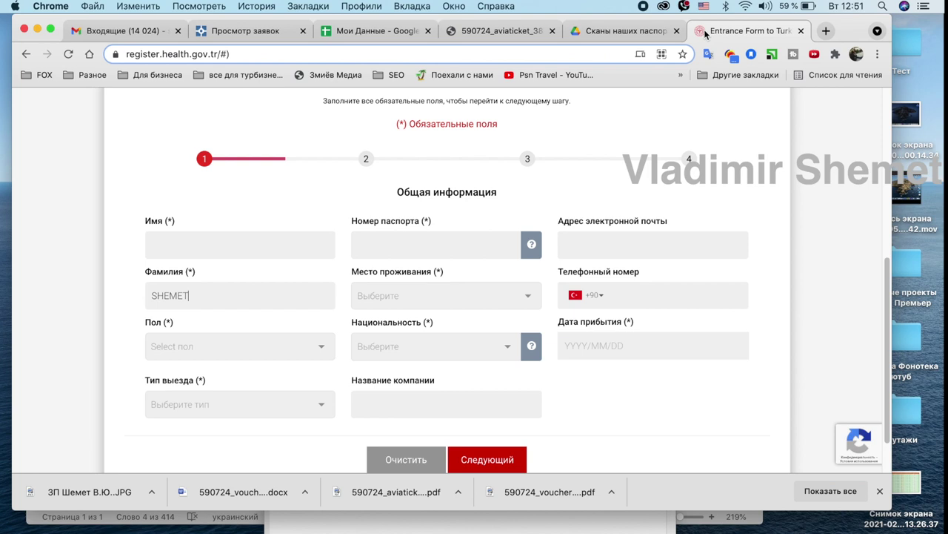
pyautogui.click(227, 251)
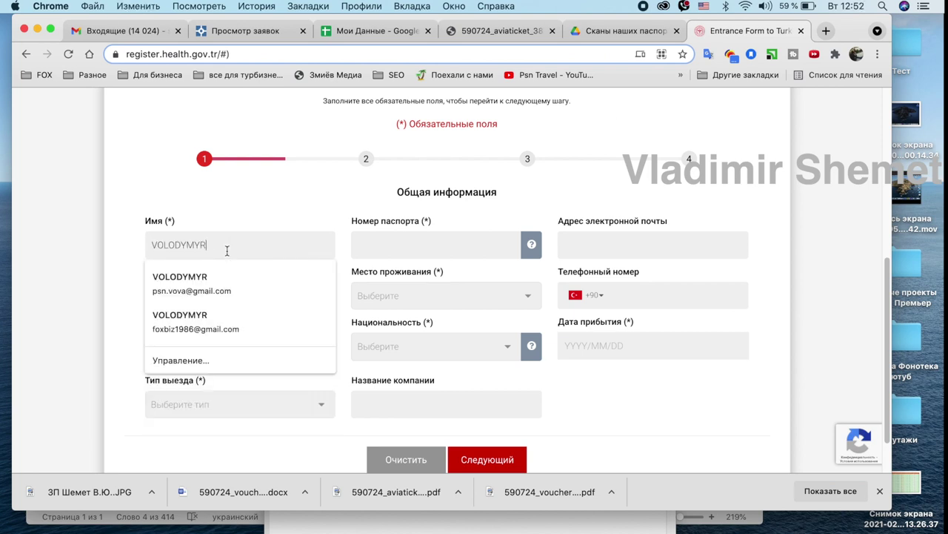
pyautogui.click(245, 200)
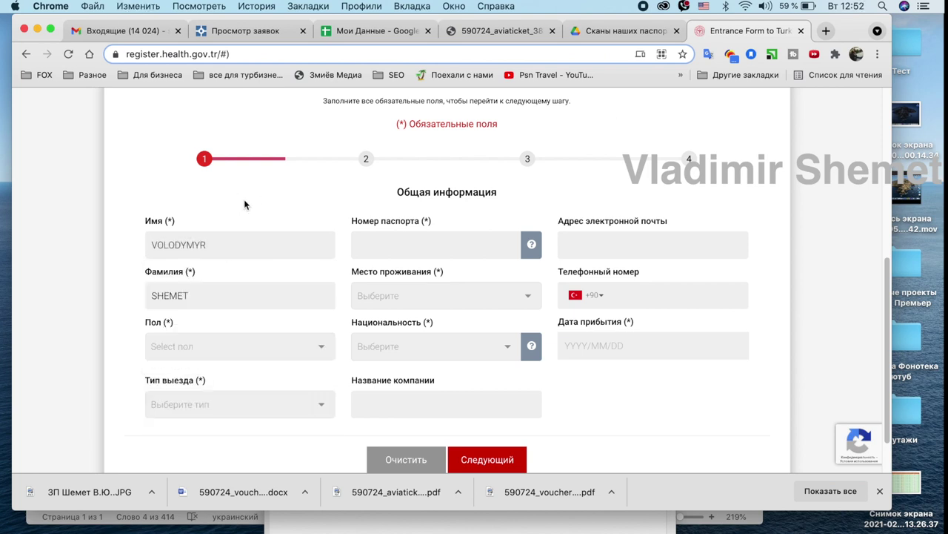
# Set gender to Мужчина and entry type to Воздушным путем (Самолет).
pyautogui.click(210, 346)
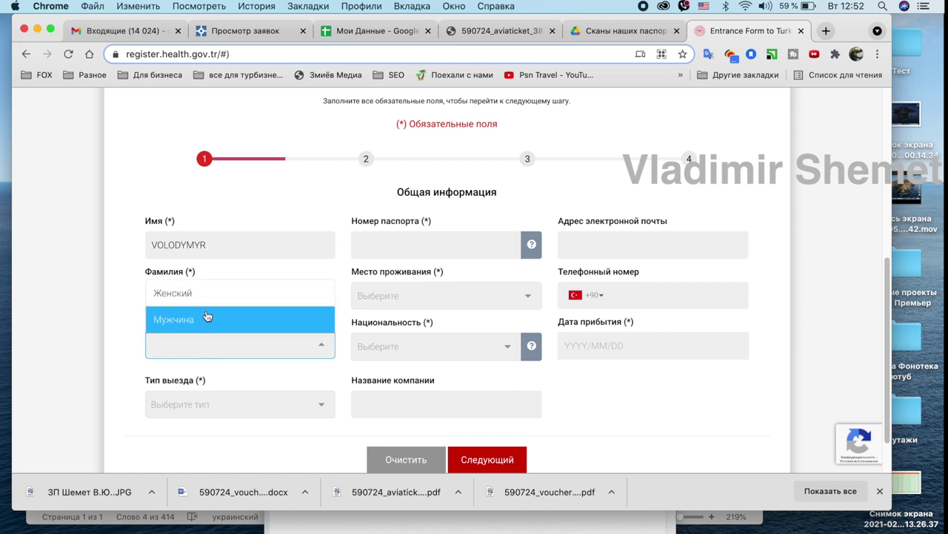
pyautogui.click(208, 322)
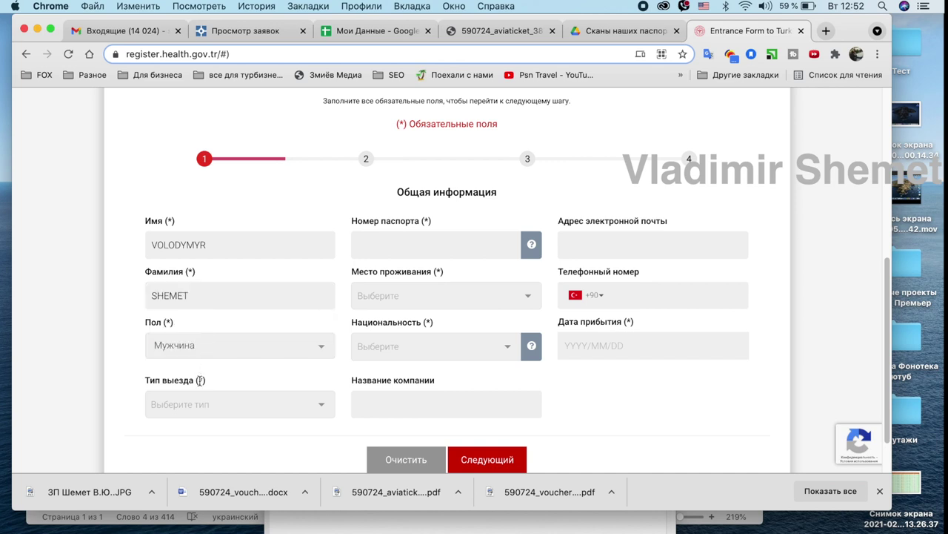
pyautogui.click(201, 407)
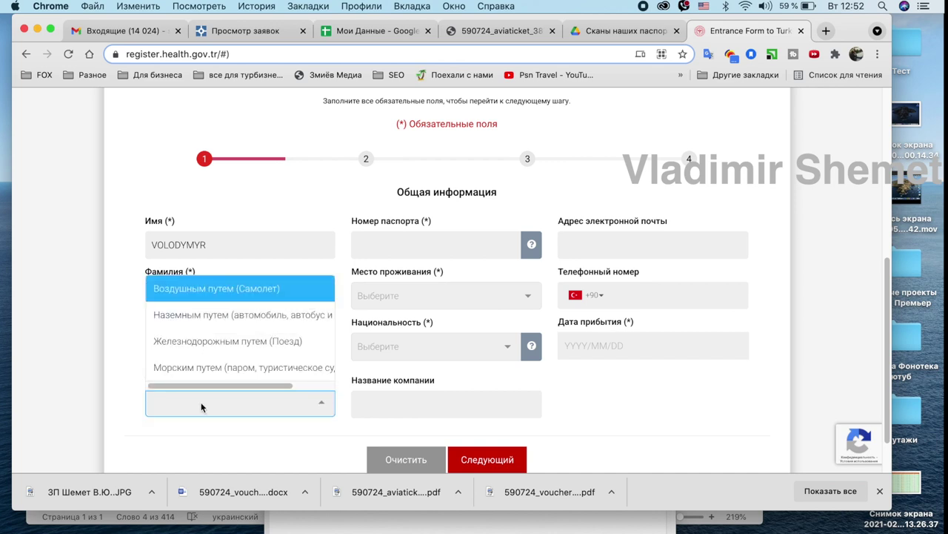
pyautogui.click(240, 299)
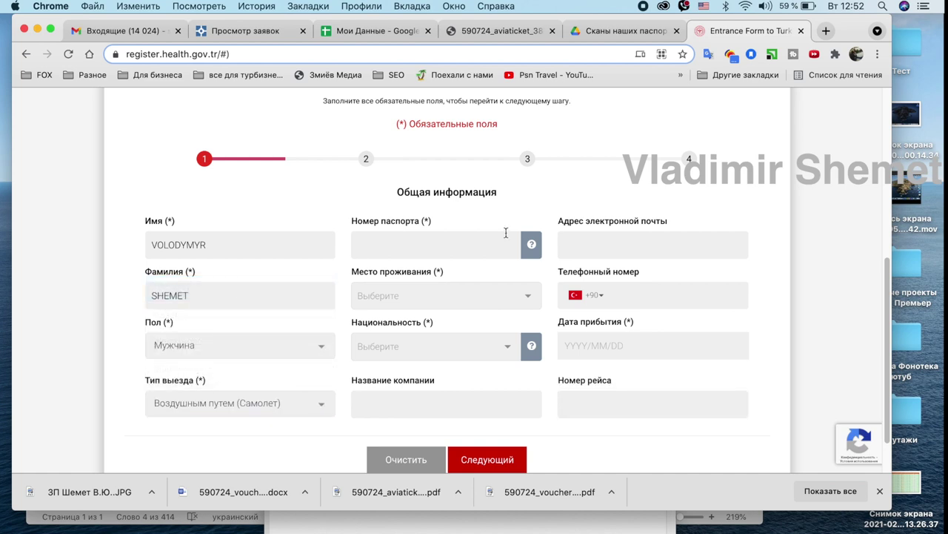
pyautogui.click(478, 246)
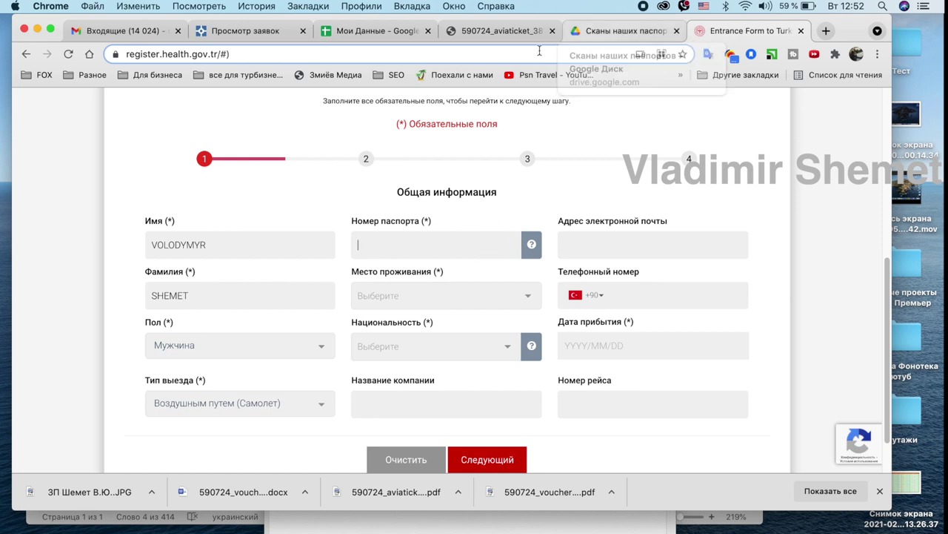
# Copy the passport number from the sheet into the form and remove its stray spaces.
pyautogui.click(506, 28)
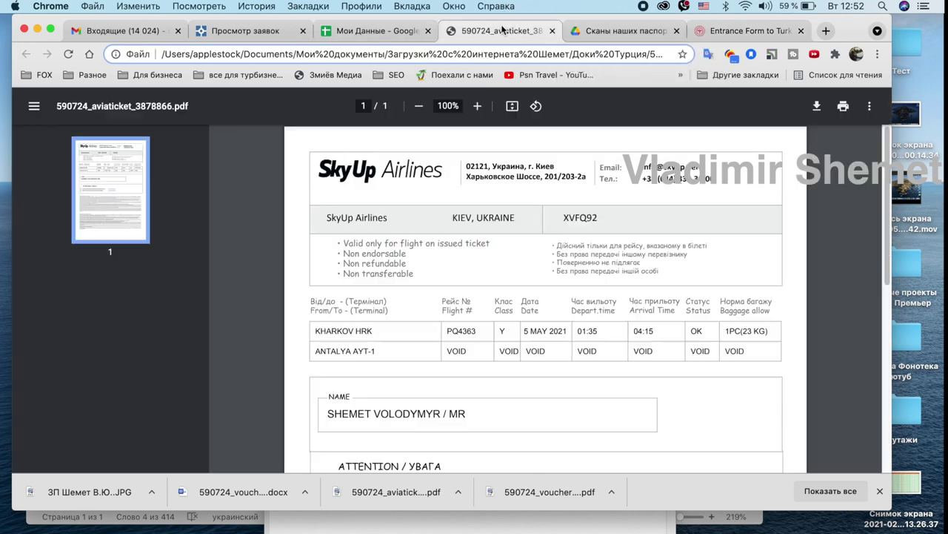
pyautogui.click(590, 34)
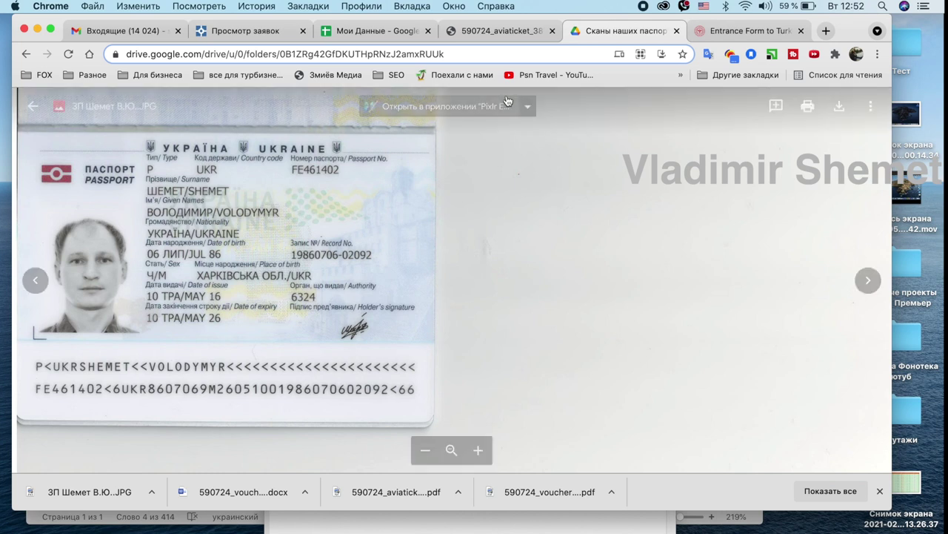
pyautogui.click(368, 31)
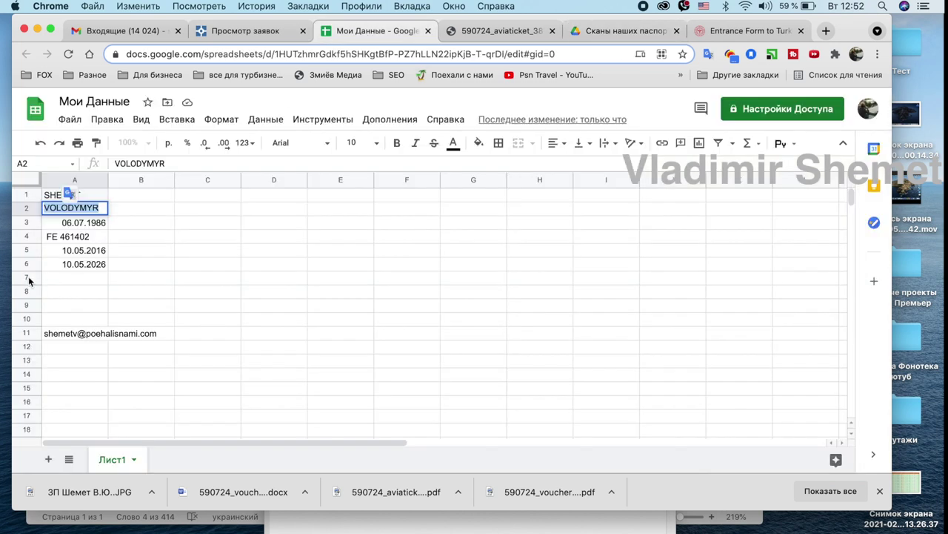
pyautogui.click(55, 235)
pyautogui.doubleClick(56, 235)
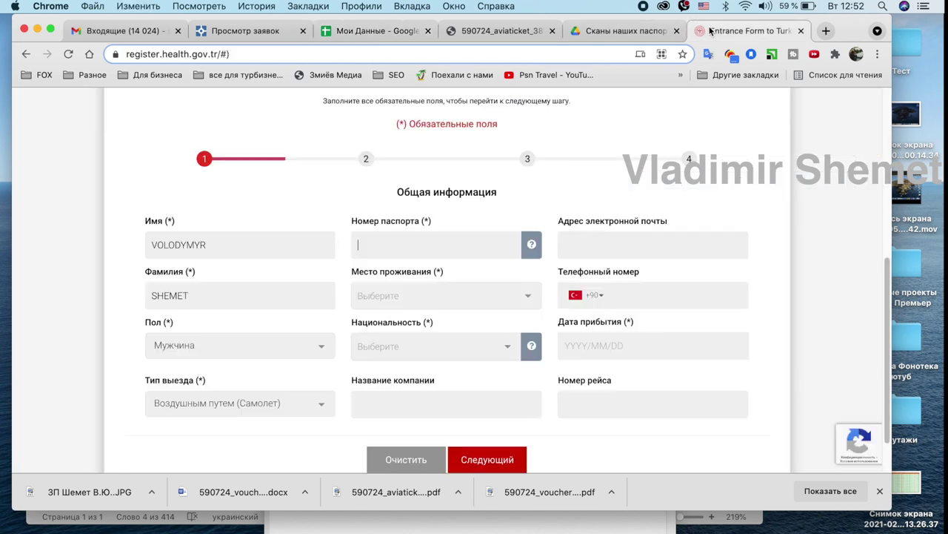
pyautogui.click(703, 29)
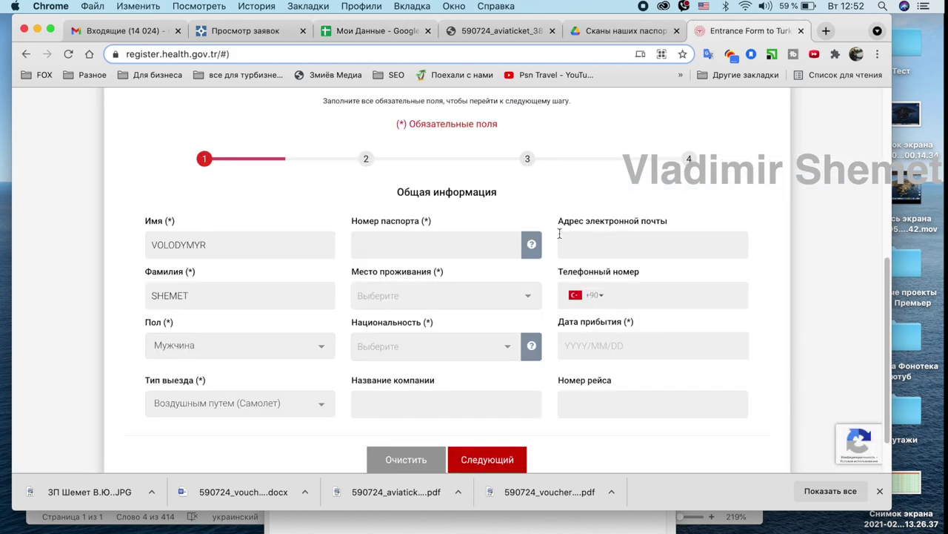
pyautogui.click(466, 248)
pyautogui.click(377, 245)
pyautogui.press('BackSpace')
pyautogui.press('BackSpace')
pyautogui.press('BackSpace')
pyautogui.press('BackSpace')
pyautogui.press('BackSpace')
pyautogui.press('BackSpace')
pyautogui.click(373, 245)
pyautogui.press('BackSpace')
# Set both place of residence and nationality to Ukraine (UKR).
pyautogui.click(406, 297)
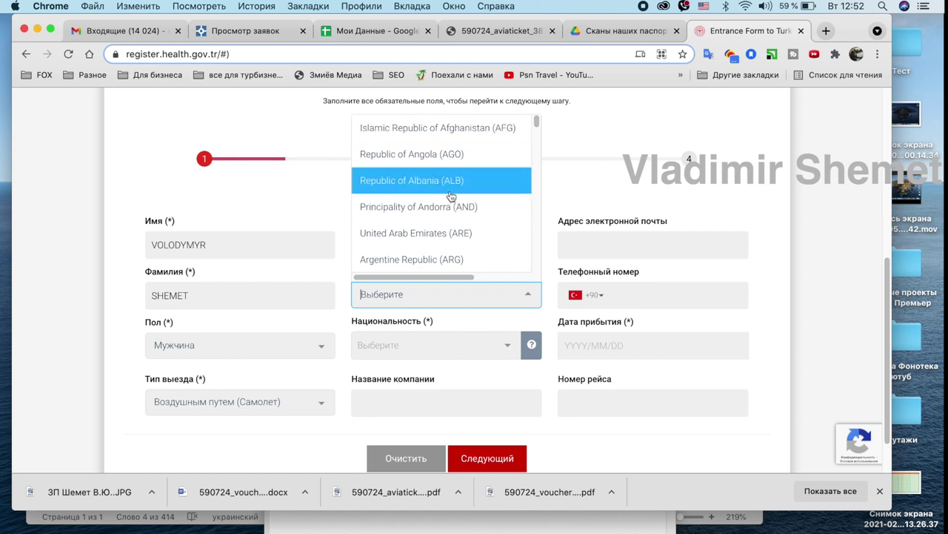
pyautogui.click(537, 123)
pyautogui.moveTo(537, 124); pyautogui.dragTo(537, 264)
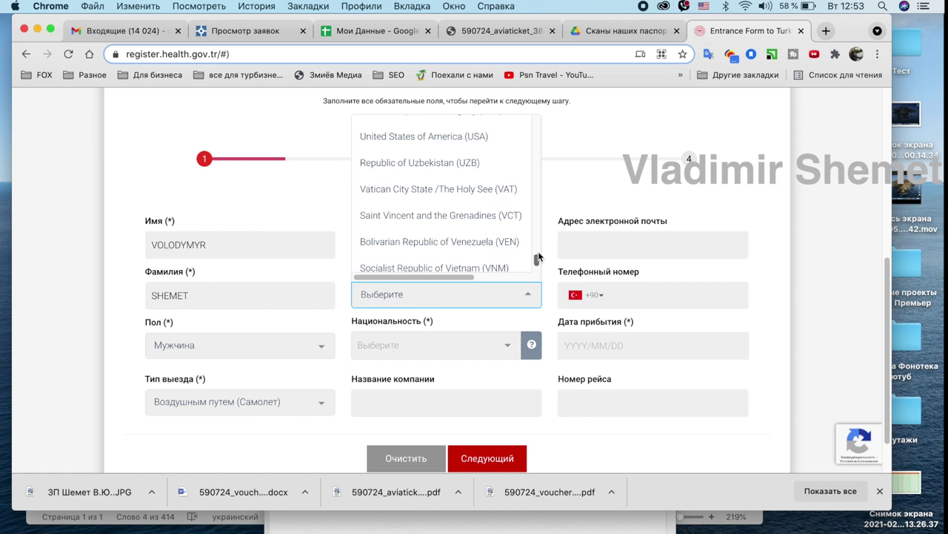
pyautogui.scroll(5, 538, 258)
pyautogui.scroll(-2, 539, 256)
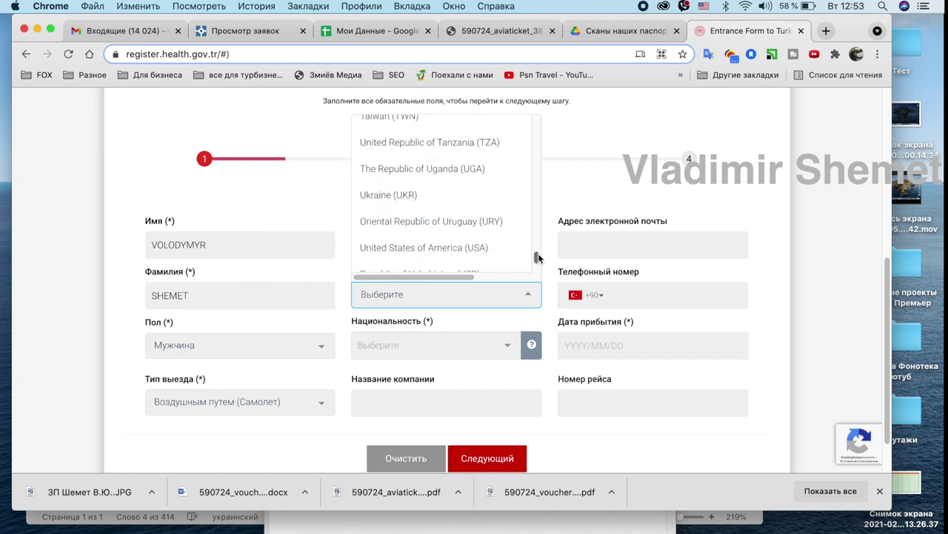
pyautogui.click(401, 195)
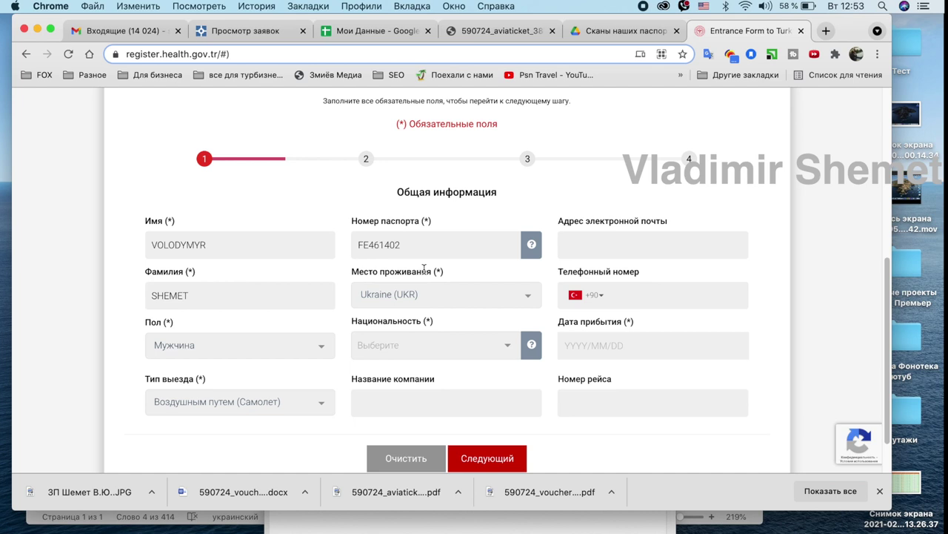
pyautogui.click(396, 341)
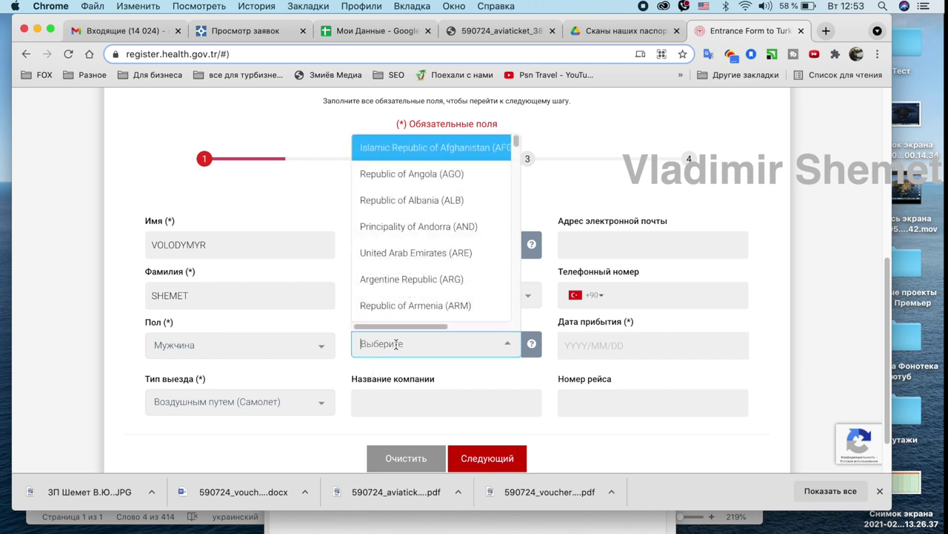
pyautogui.moveTo(517, 145); pyautogui.dragTo(517, 309)
pyautogui.click(413, 275)
pyautogui.click(391, 398)
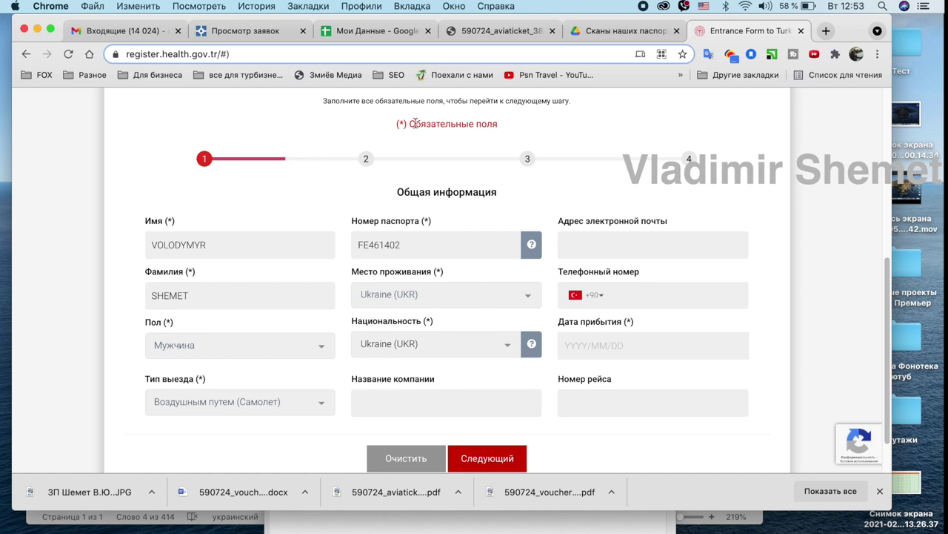
pyautogui.click(492, 30)
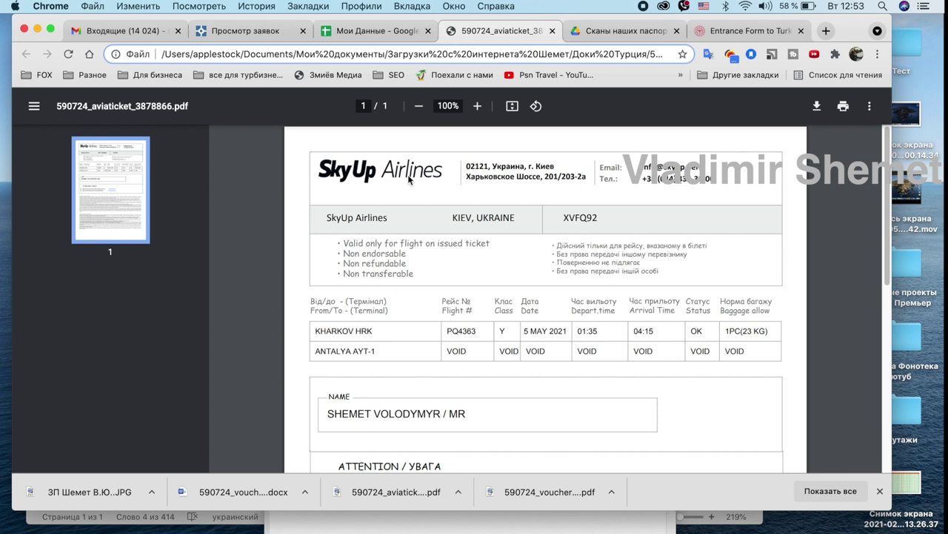
# Copy 'SkyUp Airlines' from the ticket PDF into the Название компании field.
pyautogui.moveTo(328, 217); pyautogui.dragTo(392, 213)
pyautogui.press('super+c')
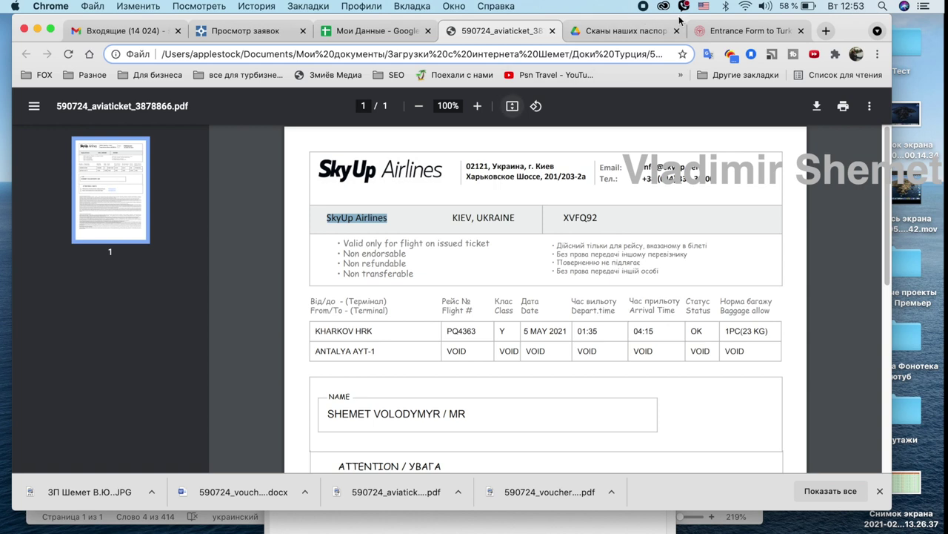
pyautogui.click(700, 30)
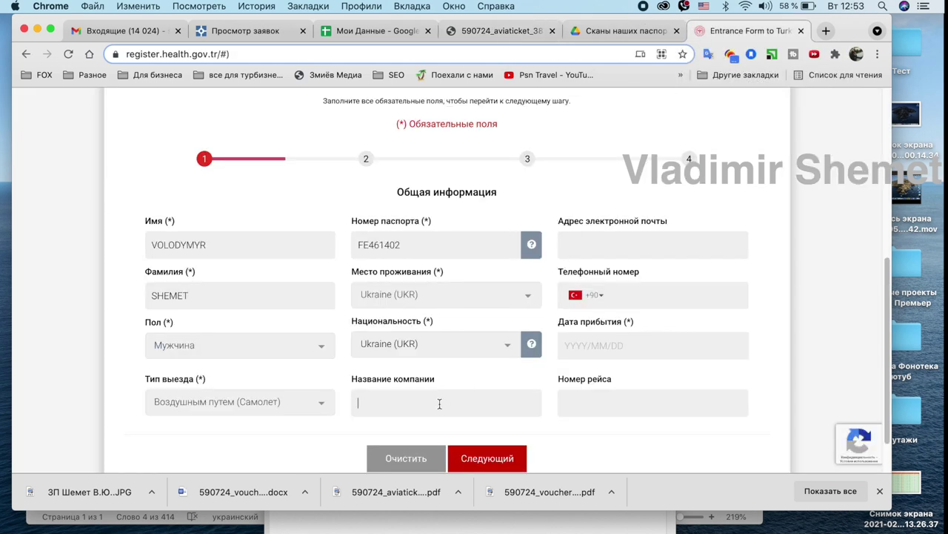
pyautogui.press('super+v')
pyautogui.click(614, 249)
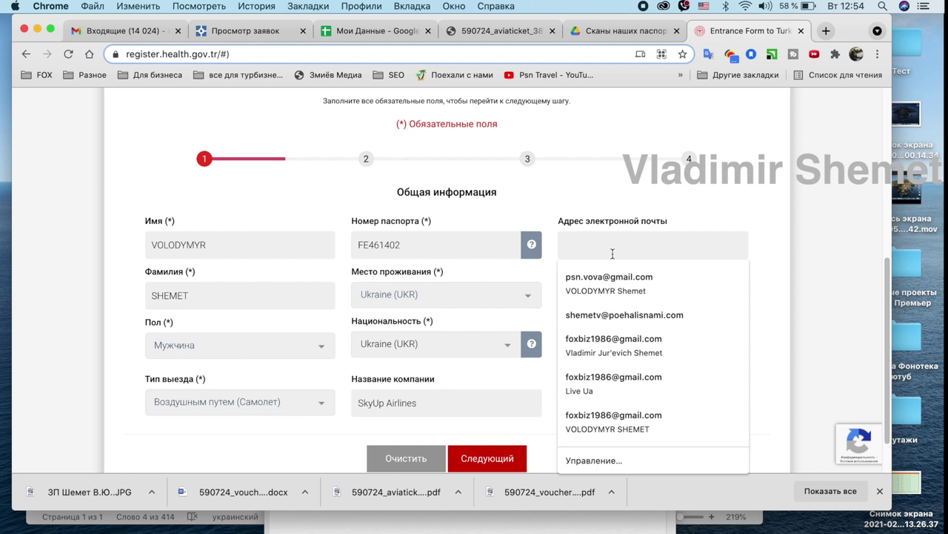
# Fill in the saved e-mail address and enter the traveller's phone number with Ukraine's +380 code.
pyautogui.click(603, 316)
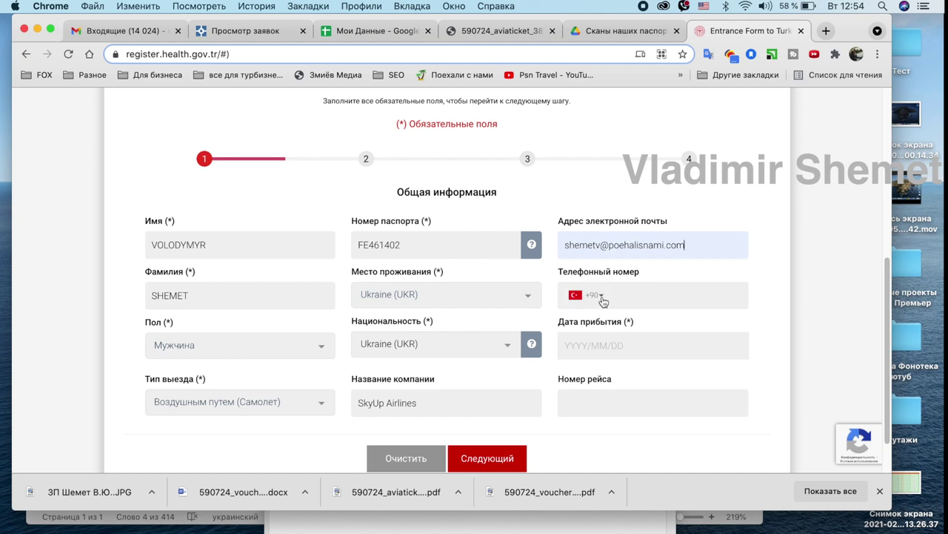
pyautogui.click(602, 296)
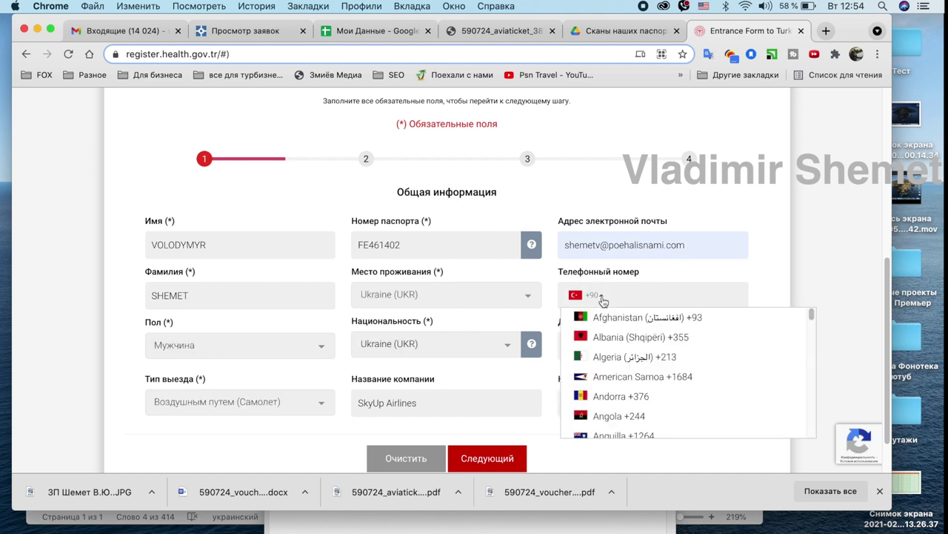
pyautogui.moveTo(812, 321); pyautogui.dragTo(811, 435)
pyautogui.click(607, 316)
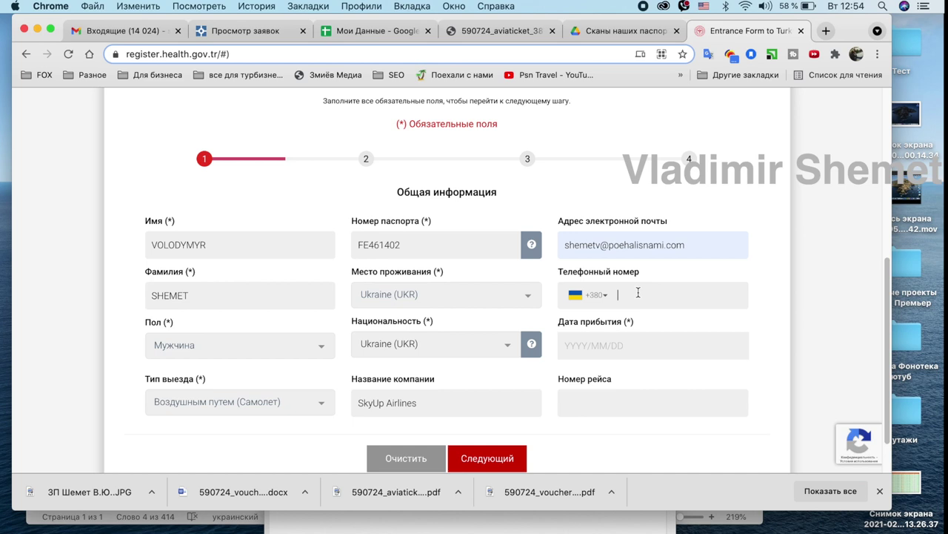
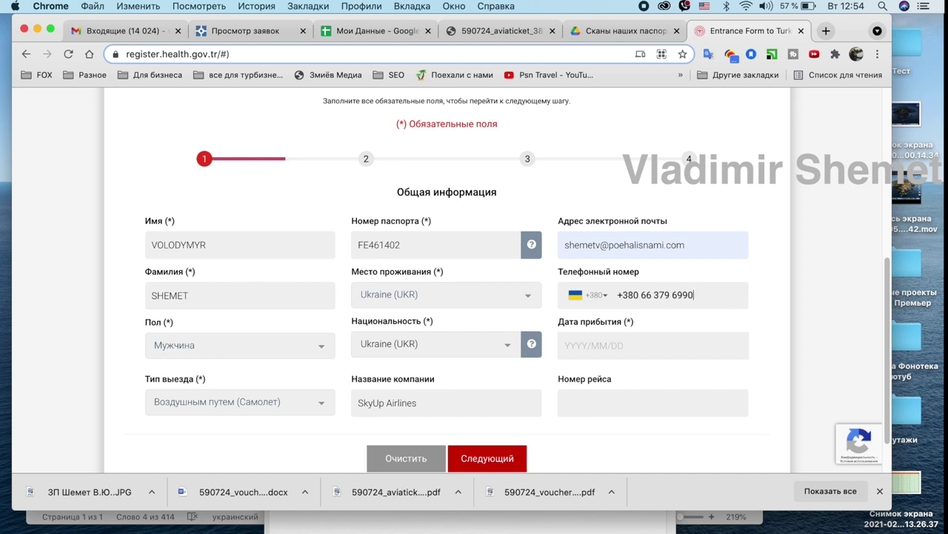
# Set the arrival date to 2021/05/05 and verify it against the SkyUp ticket.
pyautogui.click(602, 341)
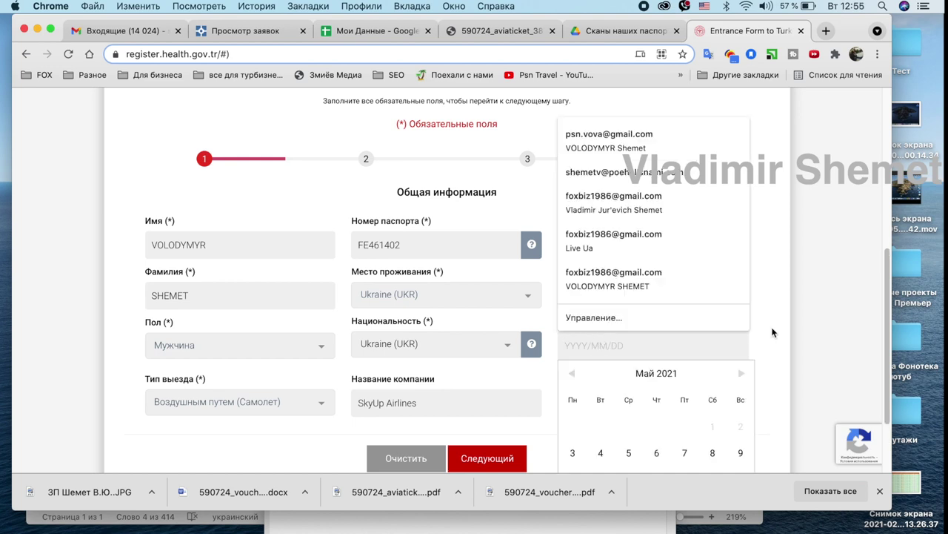
pyautogui.scroll(-2, 772, 332)
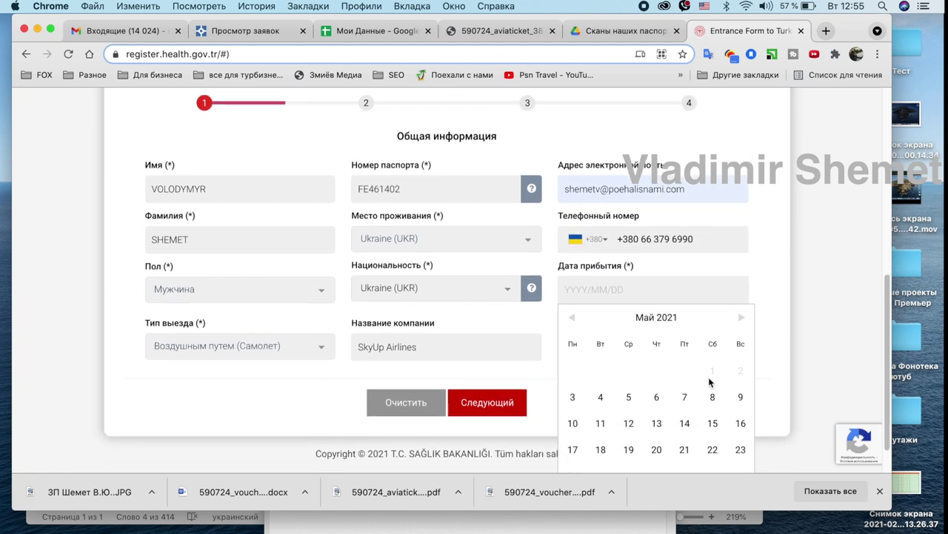
pyautogui.click(628, 396)
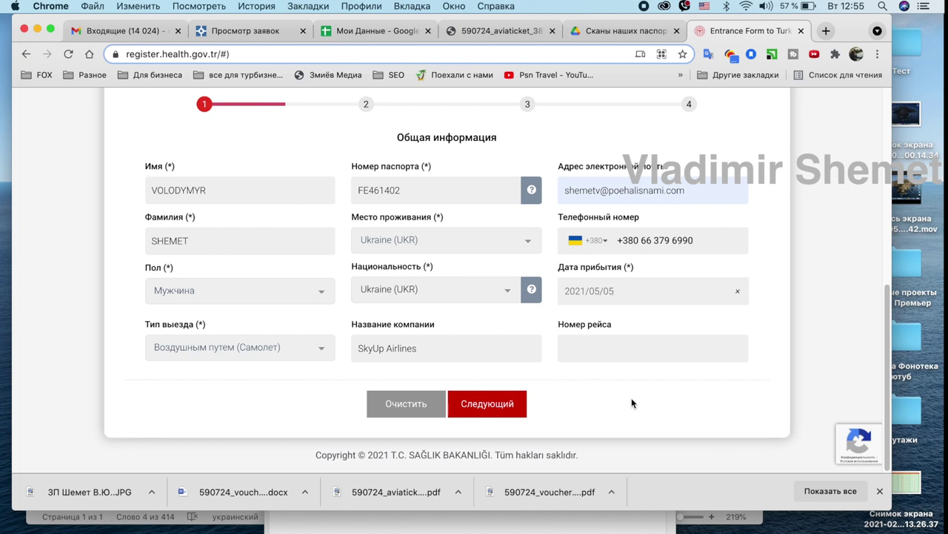
pyautogui.click(492, 33)
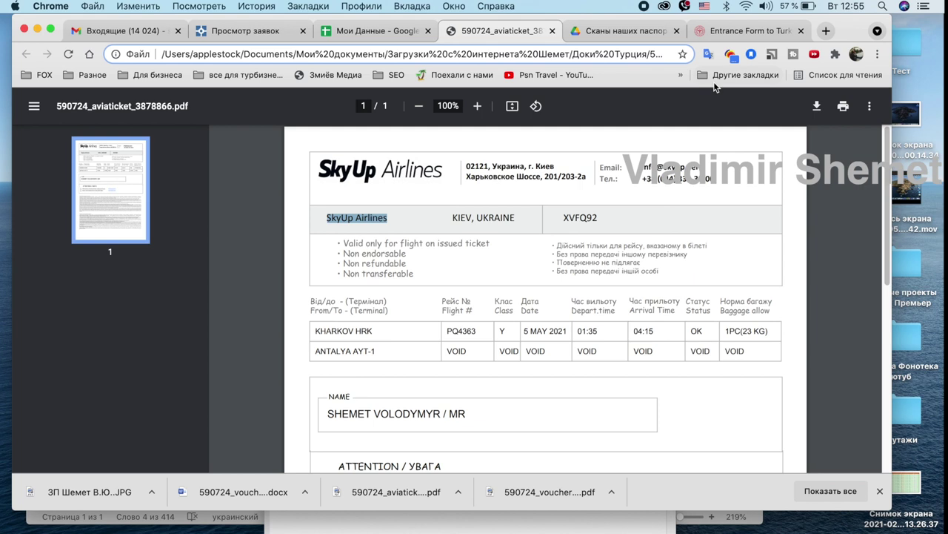
pyautogui.click(712, 32)
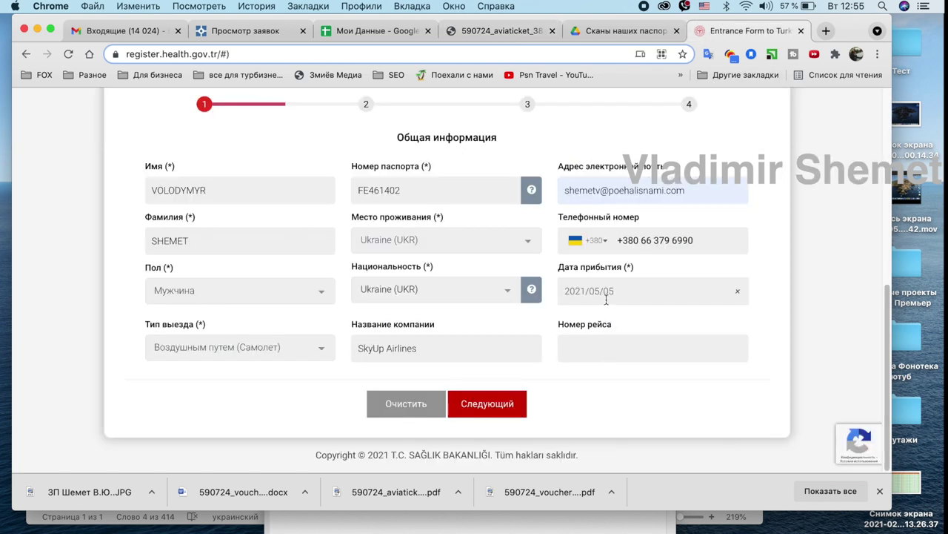
# Copy flight number PQ4363 Y from the ticket PDF into the Номер рейса field.
pyautogui.click(497, 34)
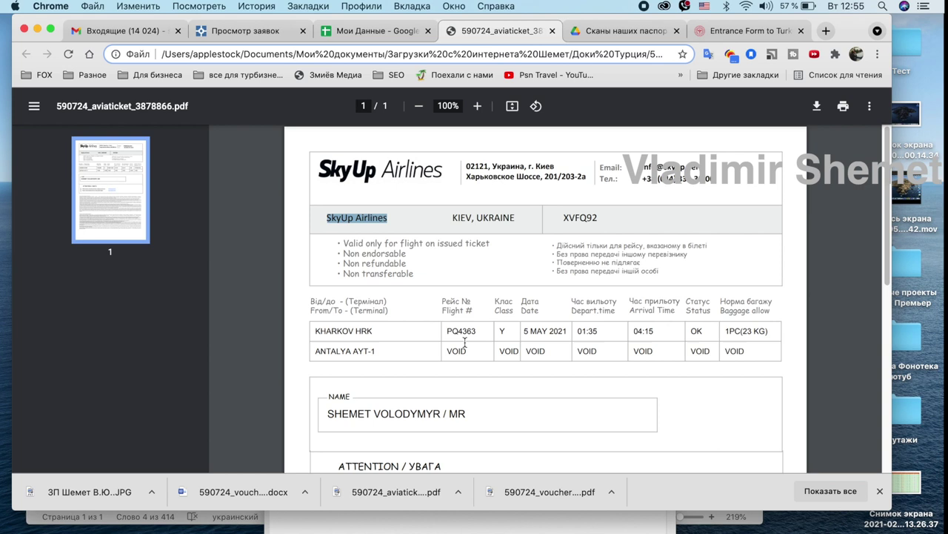
pyautogui.moveTo(442, 330); pyautogui.dragTo(495, 324)
pyautogui.press('super+c')
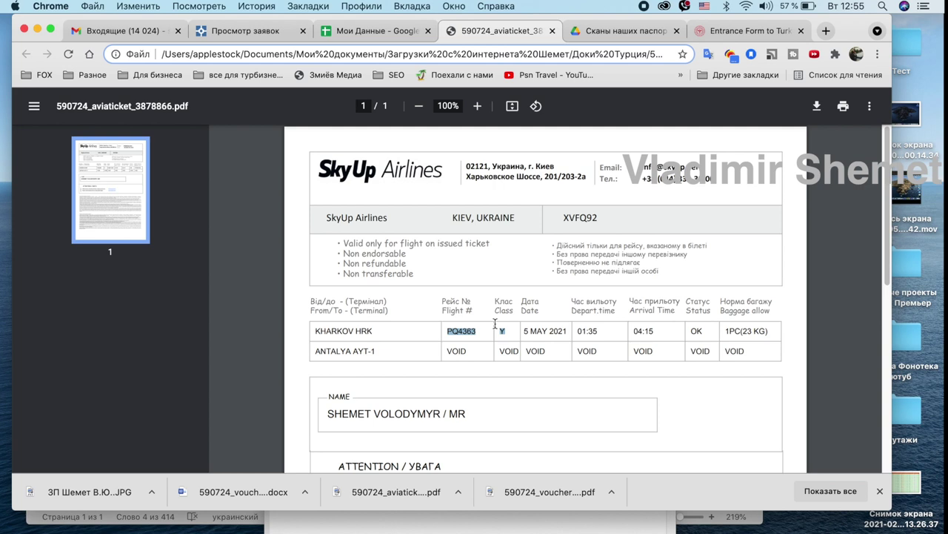
pyautogui.click(735, 30)
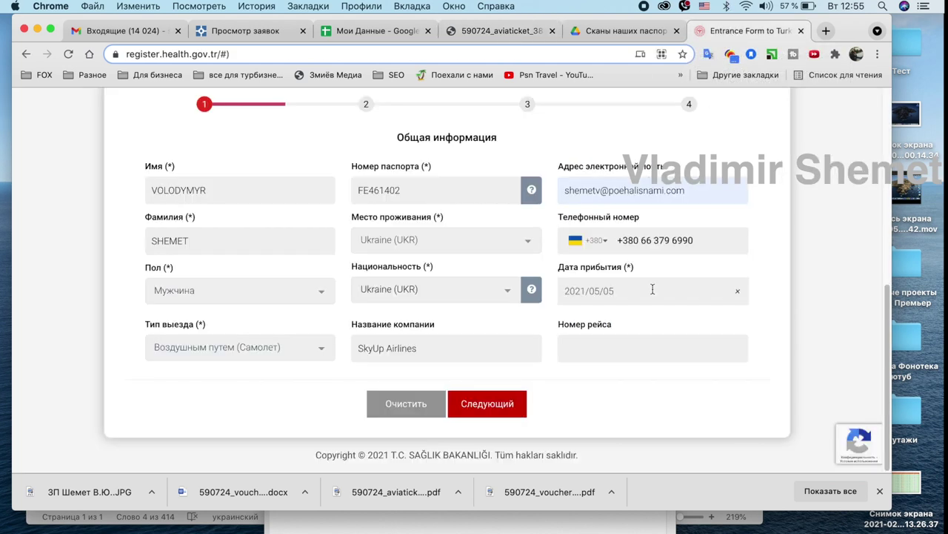
pyautogui.click(611, 344)
pyautogui.press('super+v')
pyautogui.scroll(-1, 589, 409)
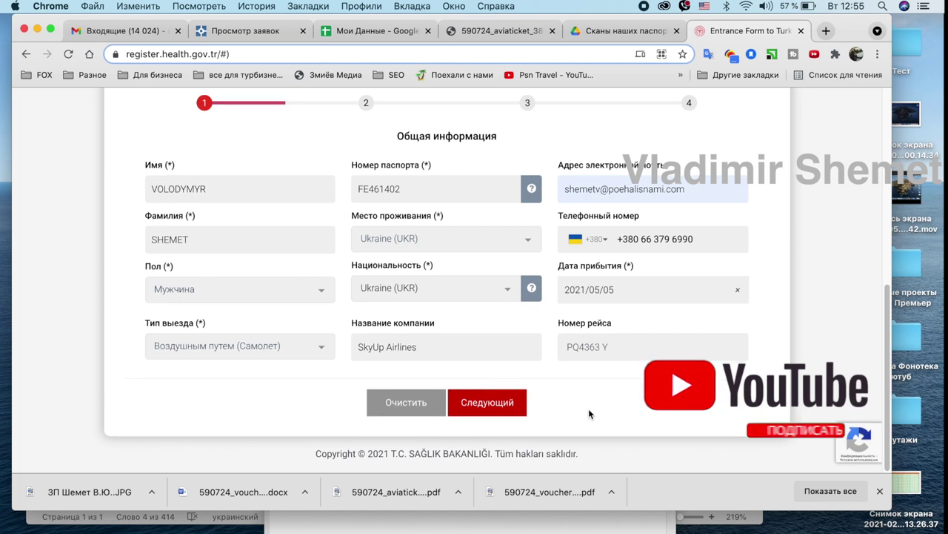
pyautogui.scroll(3, 588, 408)
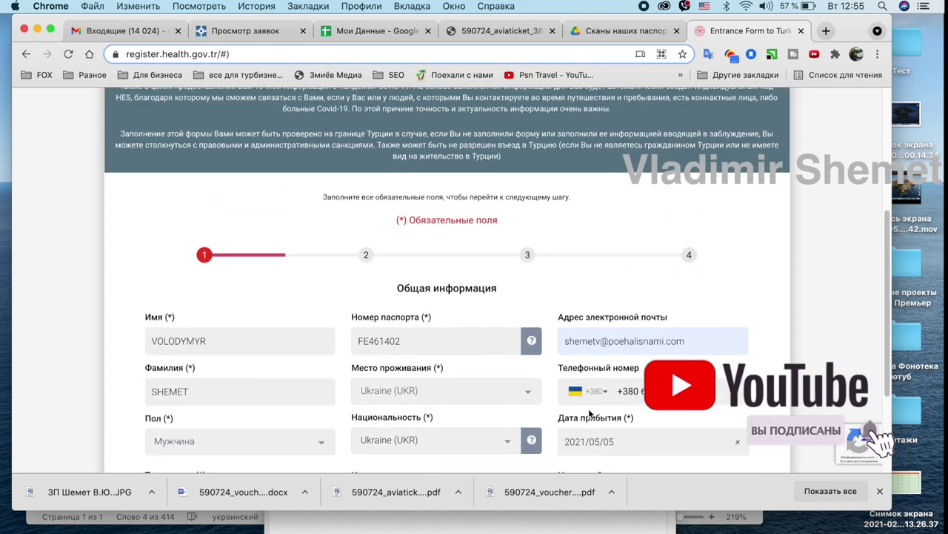
pyautogui.scroll(-2, 588, 408)
pyautogui.scroll(-1, 588, 409)
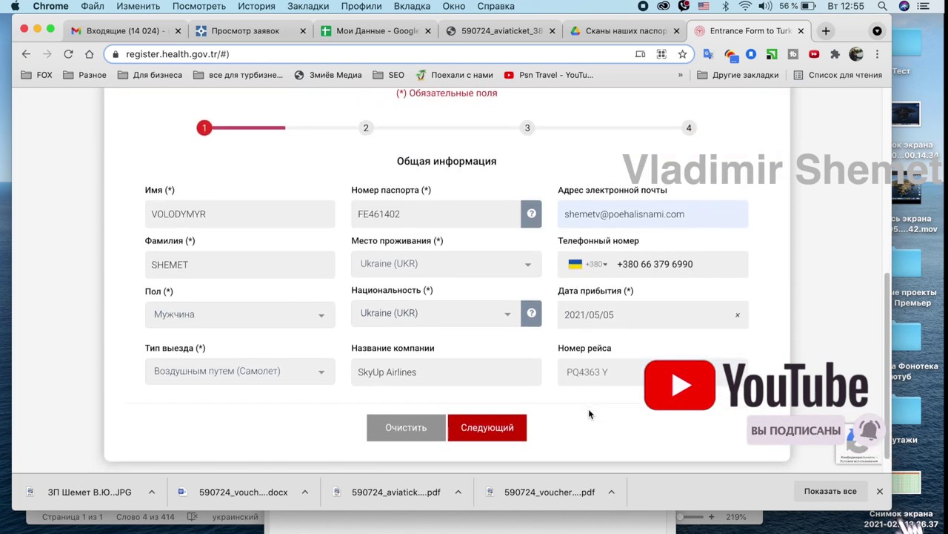
# Move on to step 2, the residence address page, and choose Antalya as the city.
pyautogui.click(487, 435)
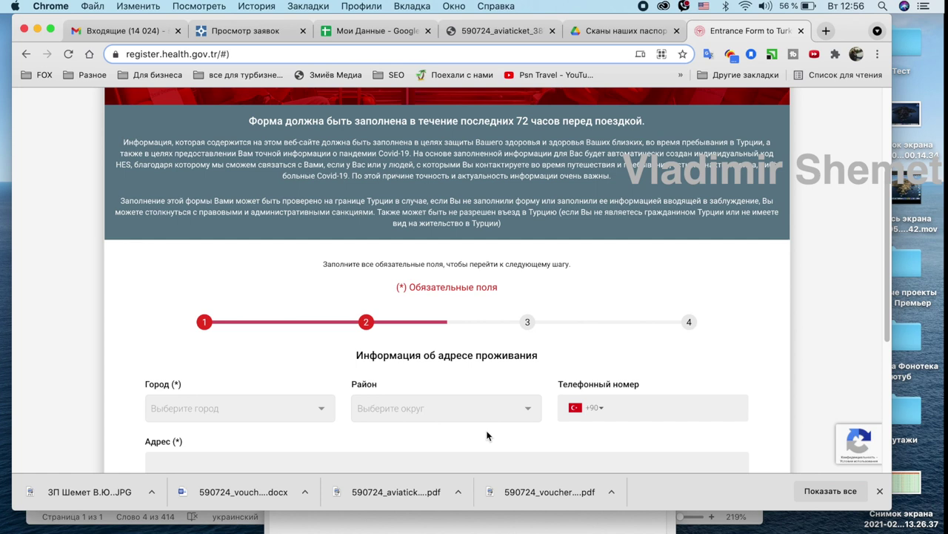
pyautogui.scroll(-2, 487, 435)
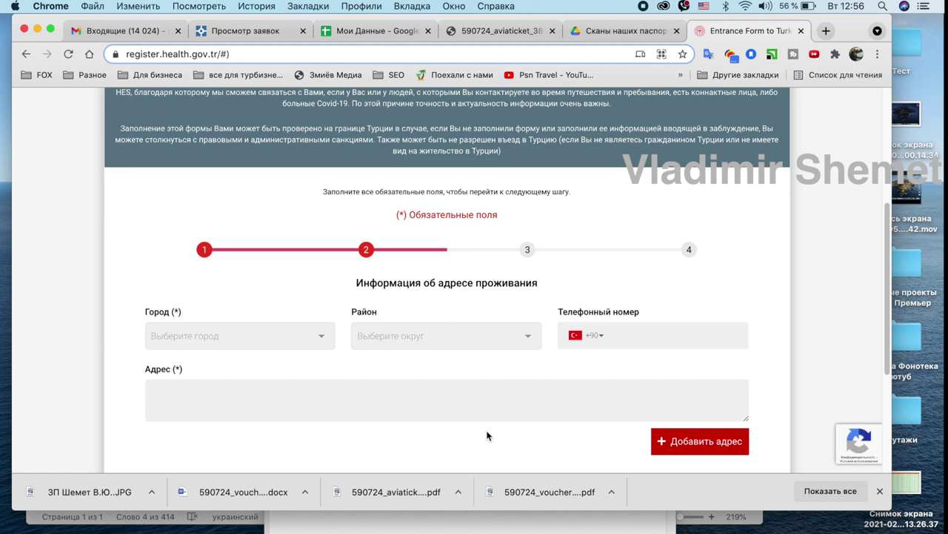
pyautogui.click(270, 335)
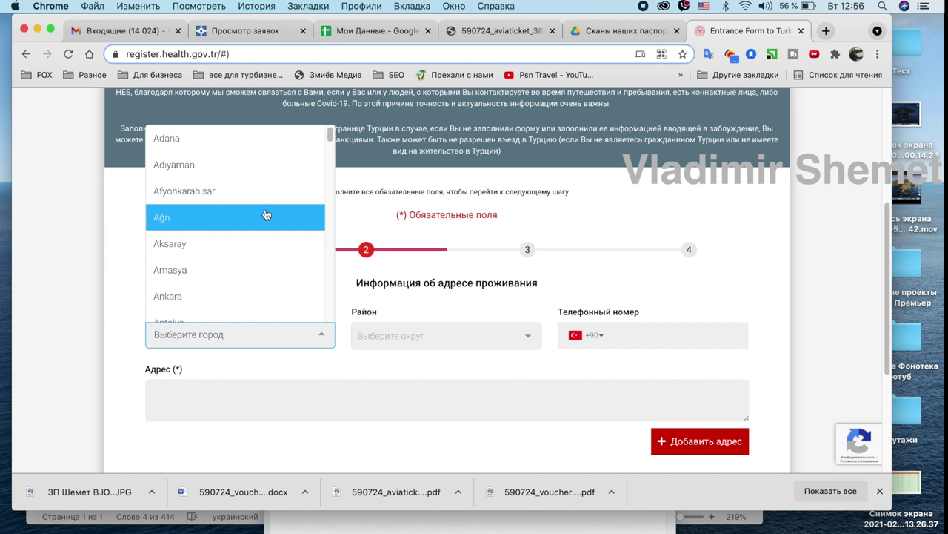
pyautogui.scroll(-4, 266, 214)
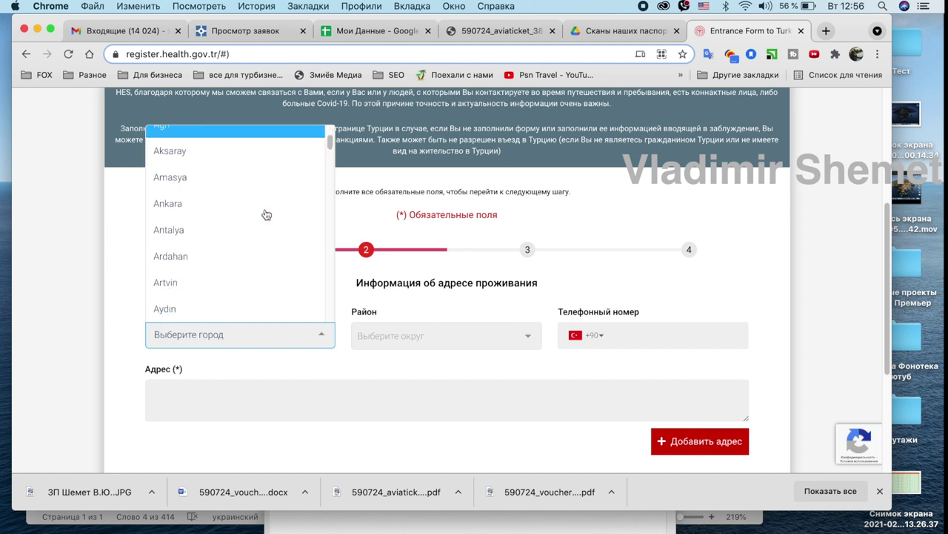
pyautogui.scroll(-3, 266, 214)
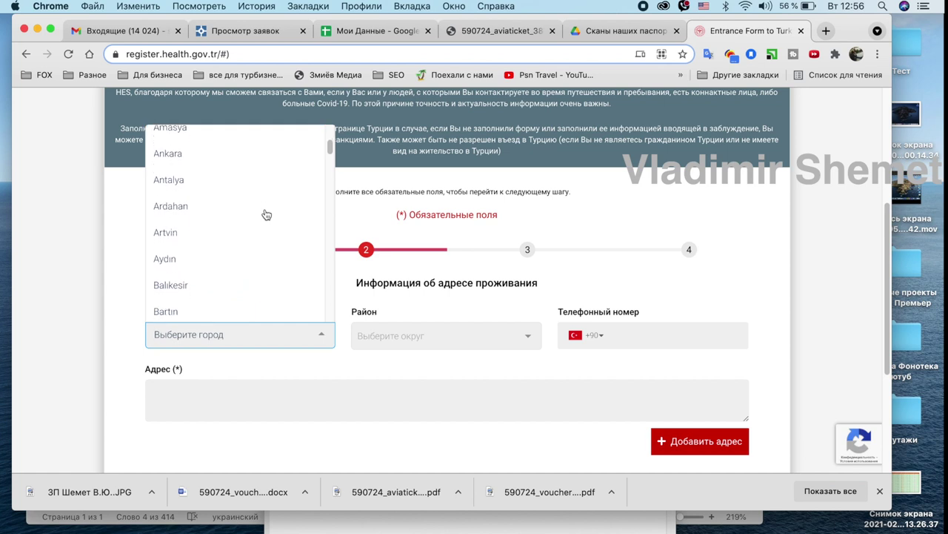
pyautogui.scroll(1, 266, 214)
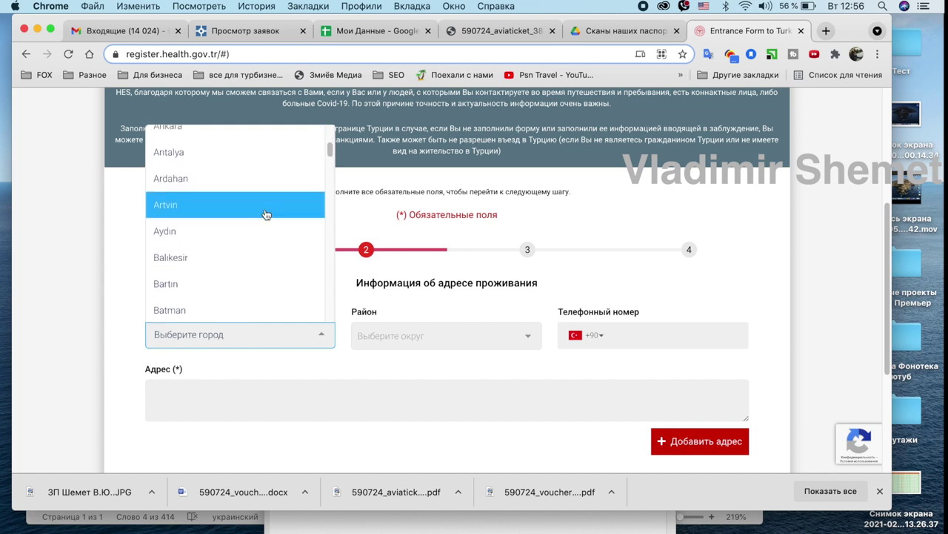
pyautogui.click(219, 153)
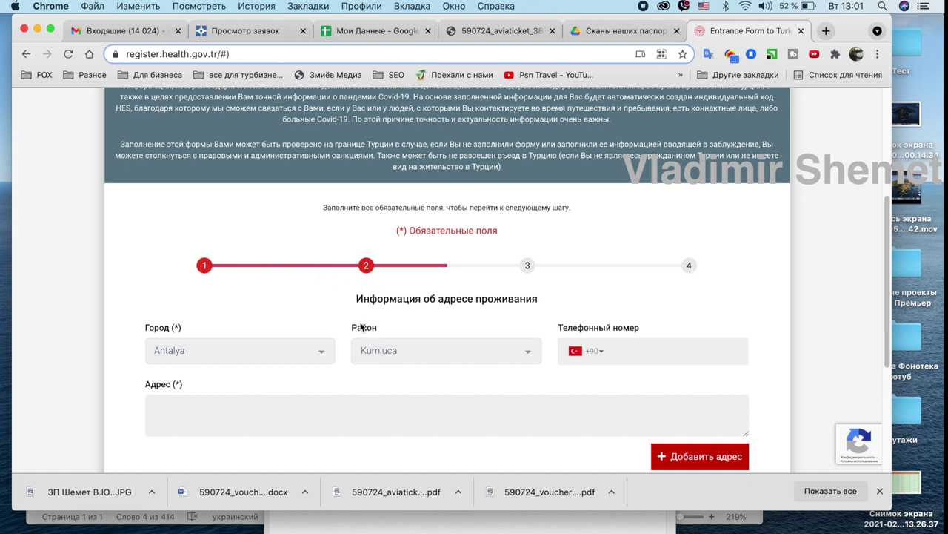
pyautogui.click(426, 353)
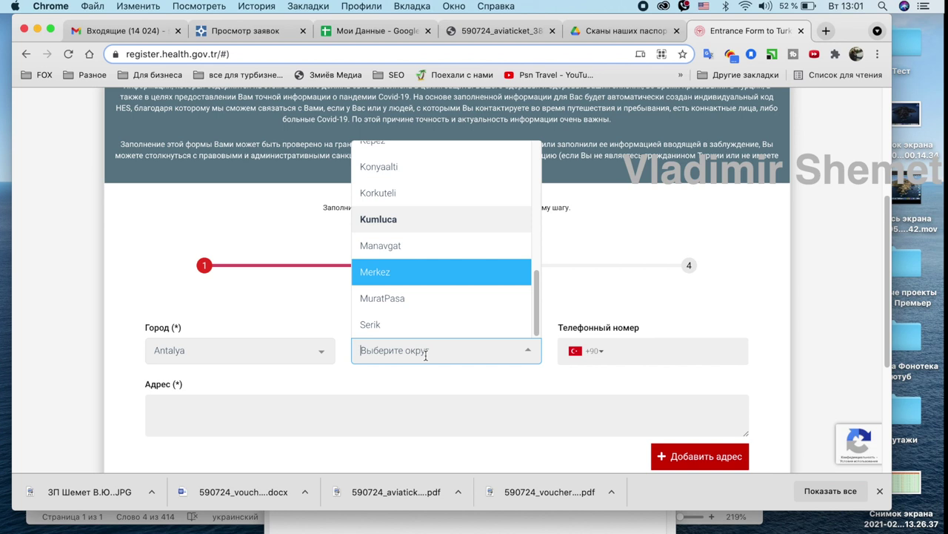
# Choose Manavgat as the district, set the phone code to Ukraine +380, and pull up the tour voucher.
pyautogui.click(397, 245)
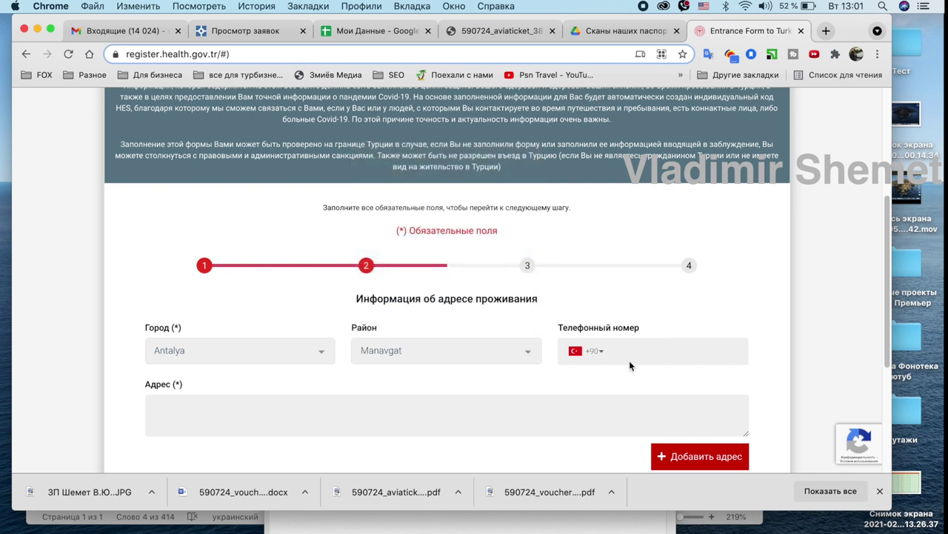
pyautogui.click(604, 356)
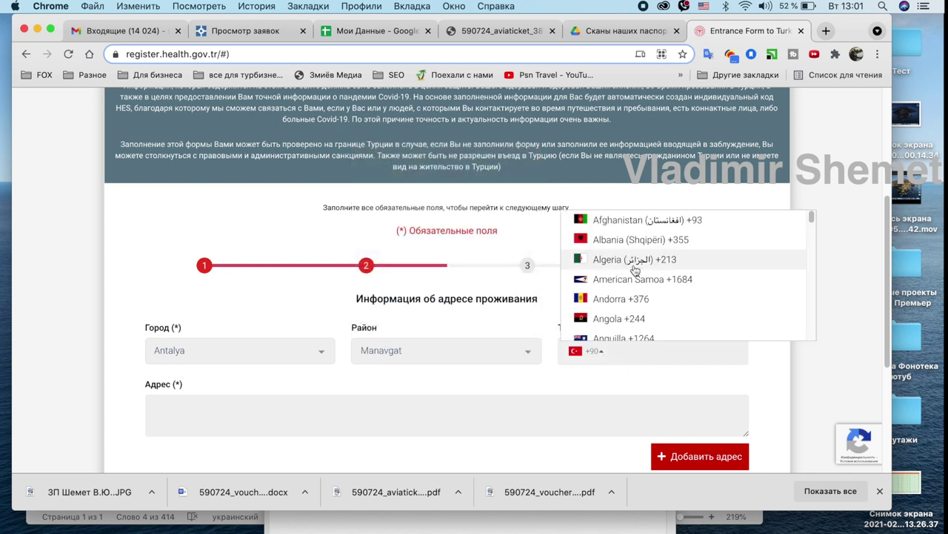
pyautogui.scroll(-5, 652, 289)
pyautogui.scroll(-10, 689, 287)
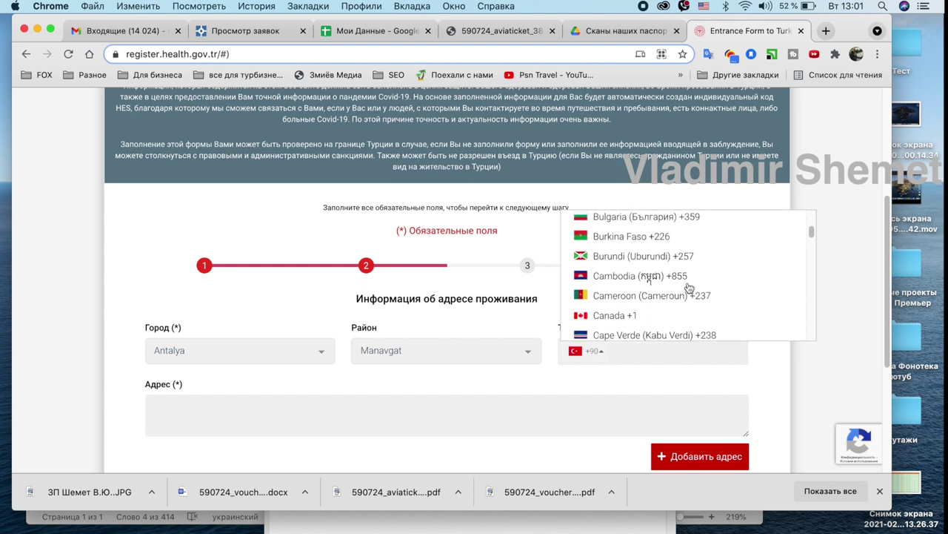
pyautogui.scroll(-10, 689, 288)
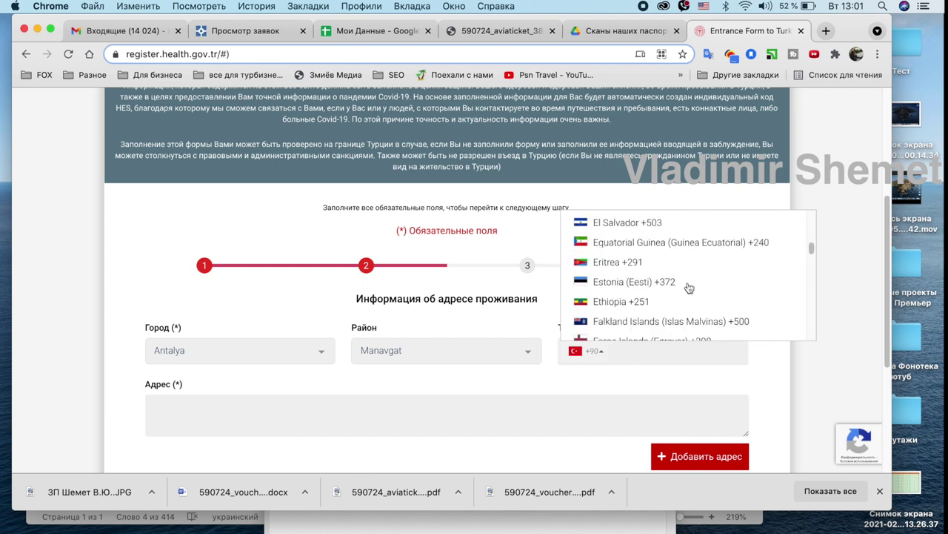
pyautogui.scroll(-10, 689, 287)
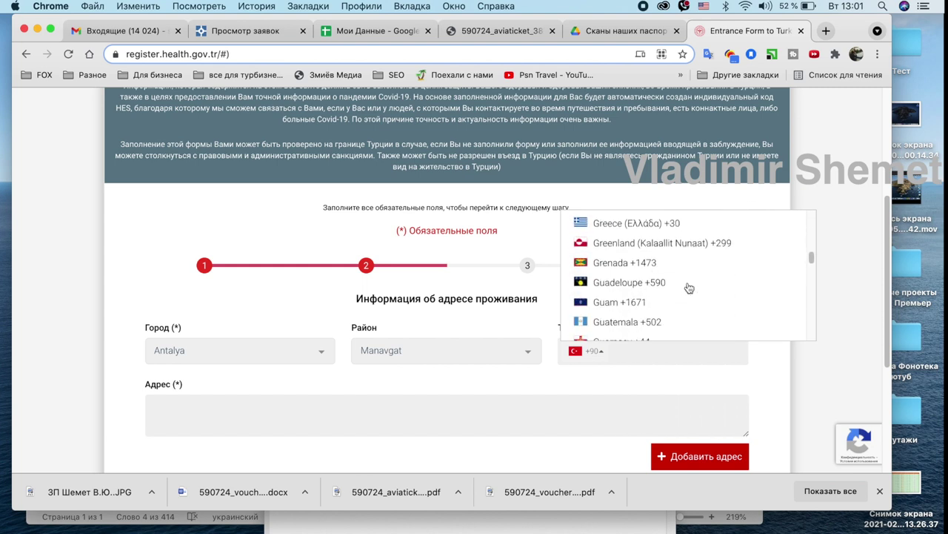
pyautogui.scroll(-10, 689, 287)
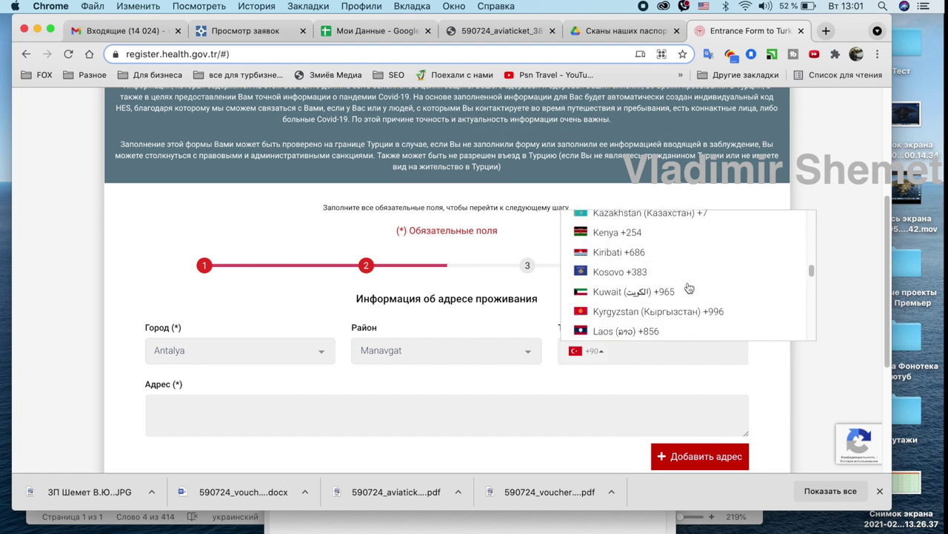
pyautogui.scroll(-4, 689, 287)
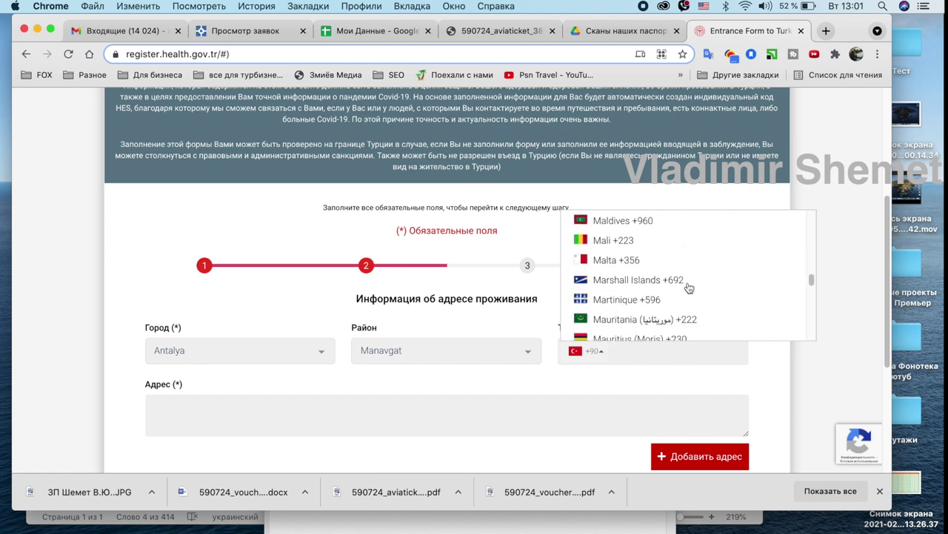
pyautogui.scroll(-10, 689, 288)
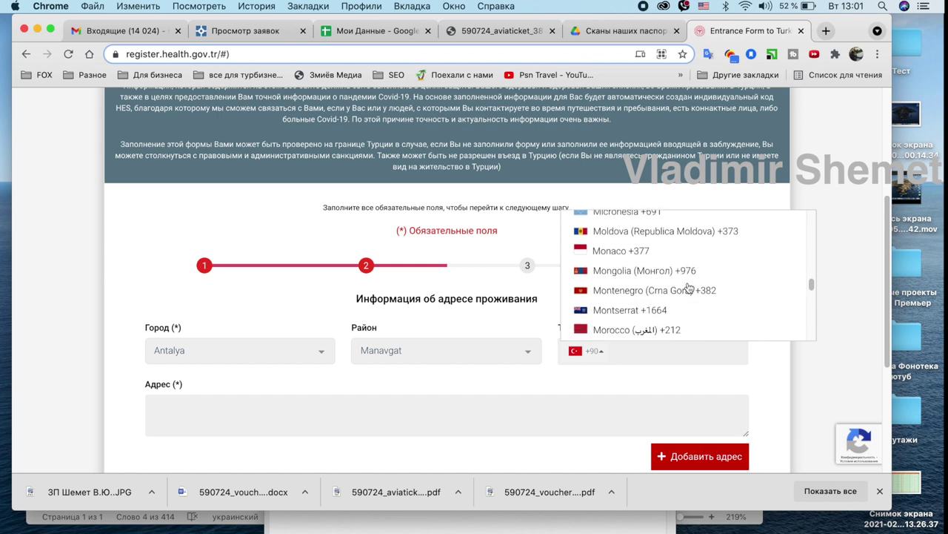
pyautogui.scroll(-1, 689, 288)
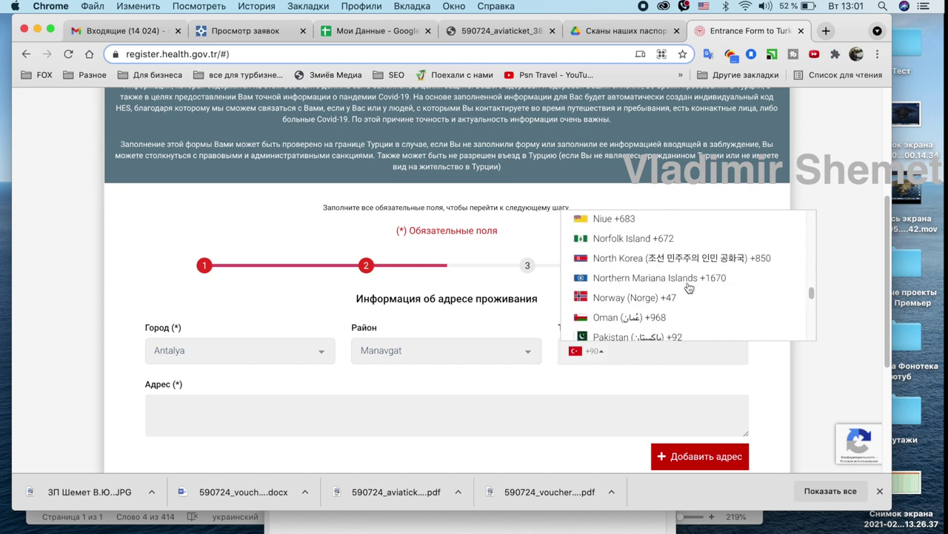
pyautogui.scroll(-20, 689, 287)
pyautogui.scroll(1, 689, 288)
pyautogui.click(635, 315)
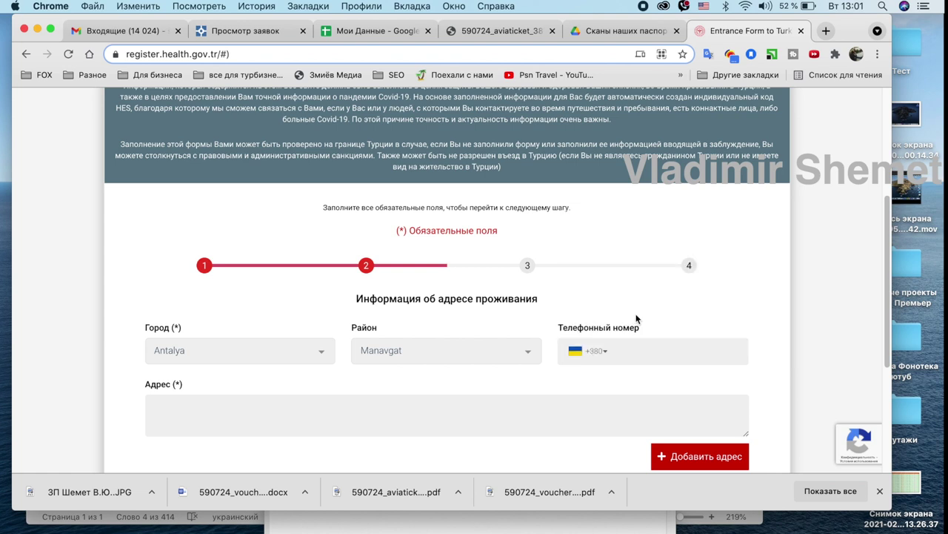
pyautogui.click(241, 419)
pyautogui.click(744, 531)
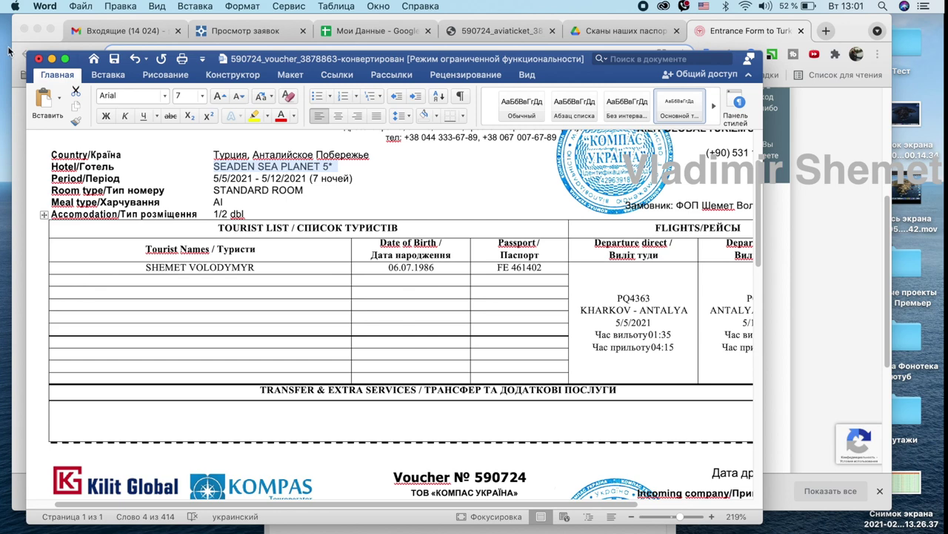
# Select the hotel name SEADEN SEA PLANET 5* in the full-screen voucher, then restore the window.
pyautogui.click(64, 59)
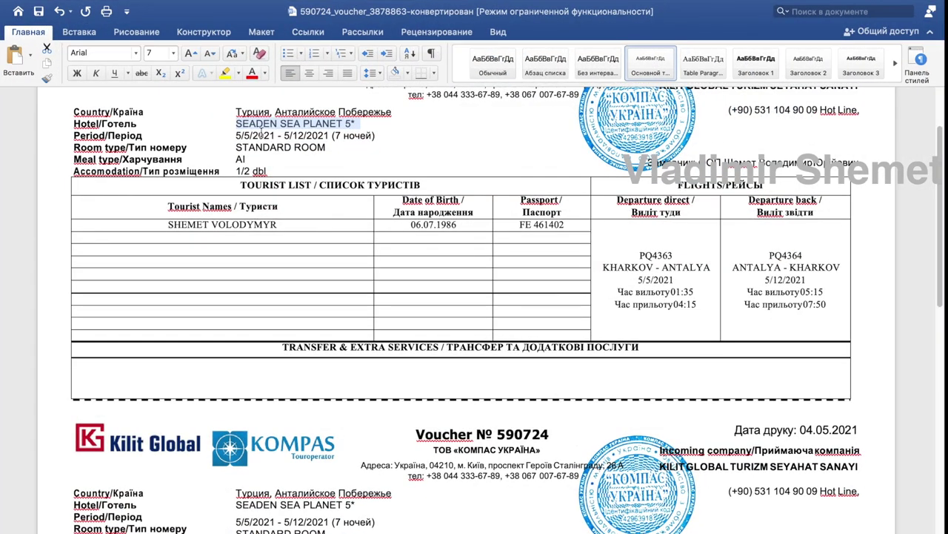
pyautogui.scroll(-5, 272, 246)
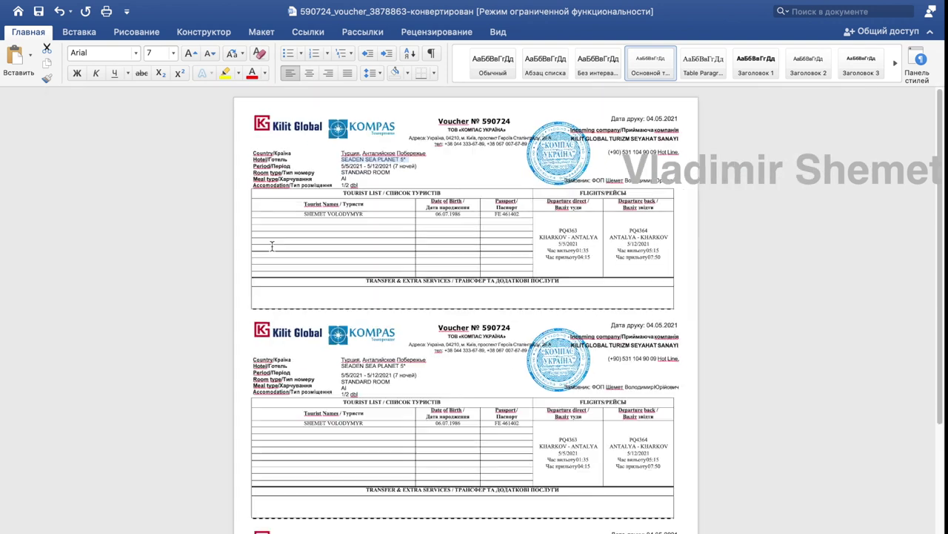
pyautogui.scroll(-2, 270, 256)
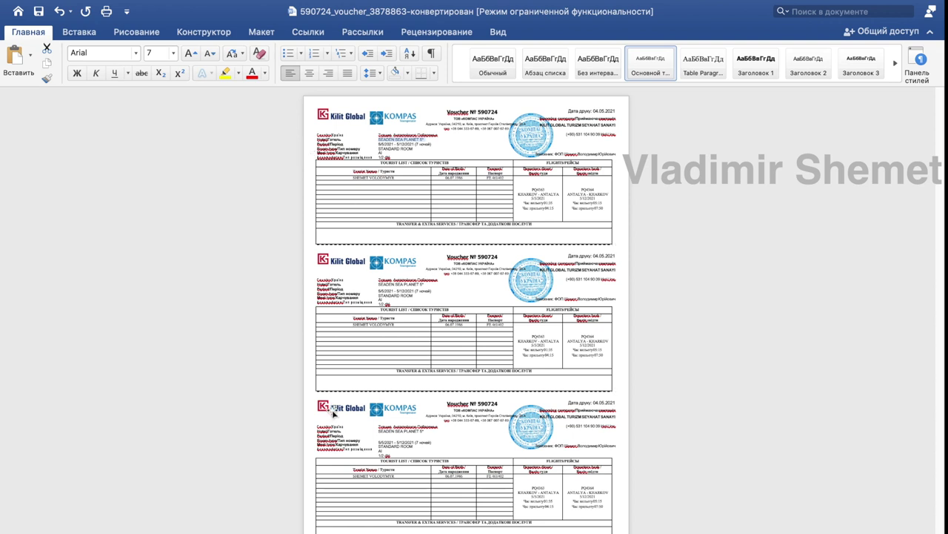
pyautogui.scroll(2, 374, 303)
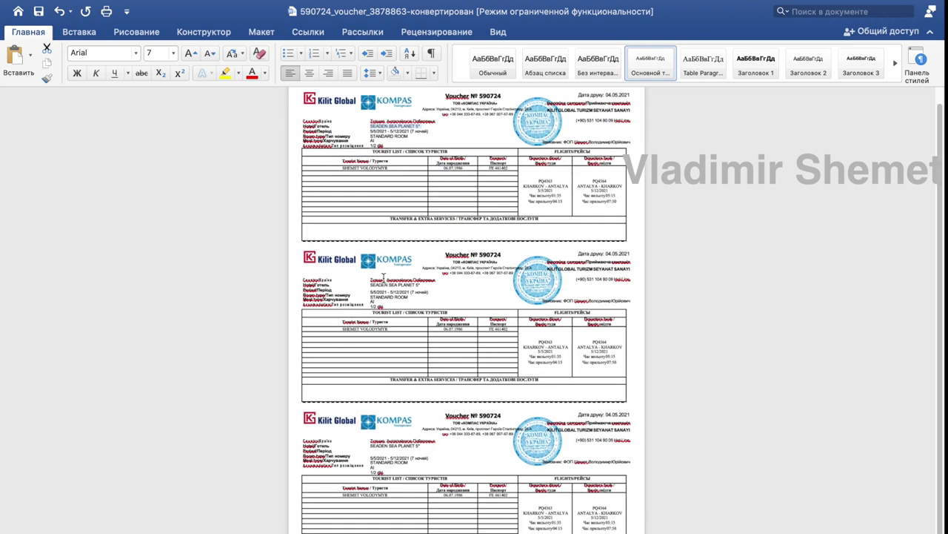
pyautogui.scroll(3, 384, 277)
pyautogui.scroll(5, 384, 277)
pyautogui.scroll(-1, 384, 278)
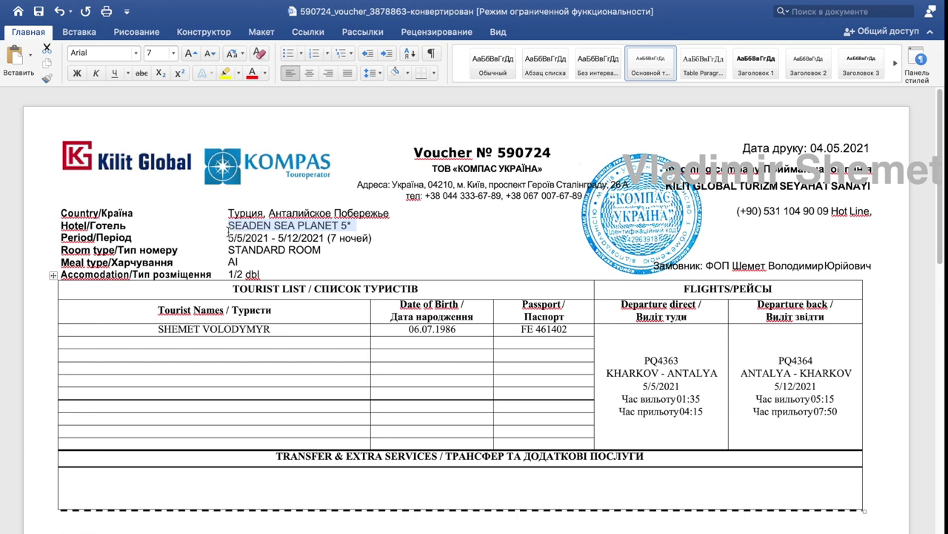
pyautogui.click(229, 225)
pyautogui.moveTo(229, 224); pyautogui.dragTo(351, 232)
pyautogui.press('super+c')
pyautogui.moveTo(26, 5)
pyautogui.click(36, 26)
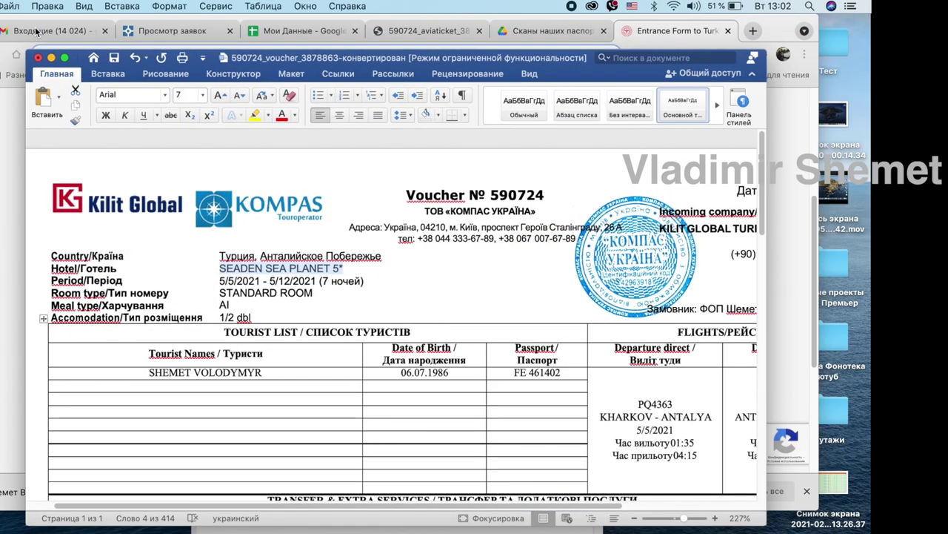
# Paste SEADEN SEA PLANET 5* as the Antalya address, add it, and continue to visited countries.
pyautogui.click(853, 204)
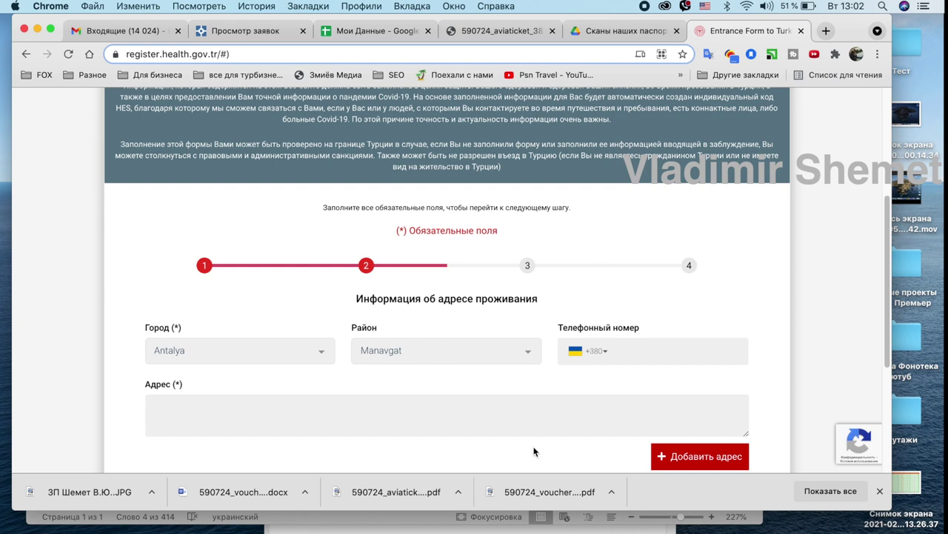
pyautogui.press('super+v')
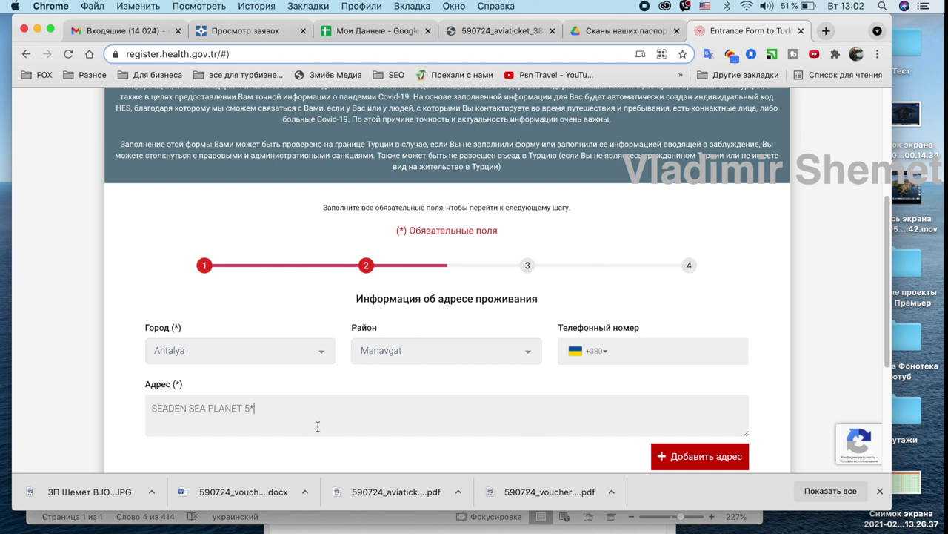
pyautogui.scroll(-3, 773, 372)
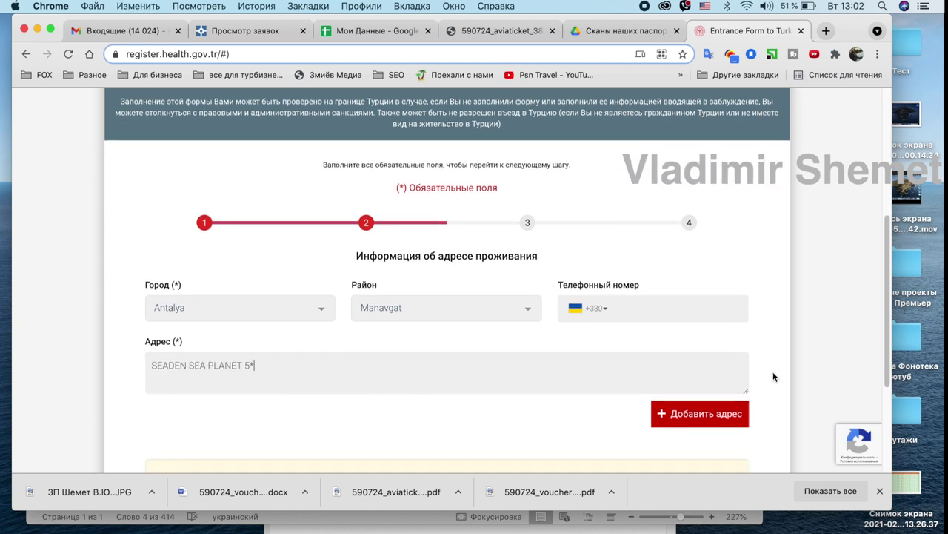
pyautogui.scroll(-2, 774, 373)
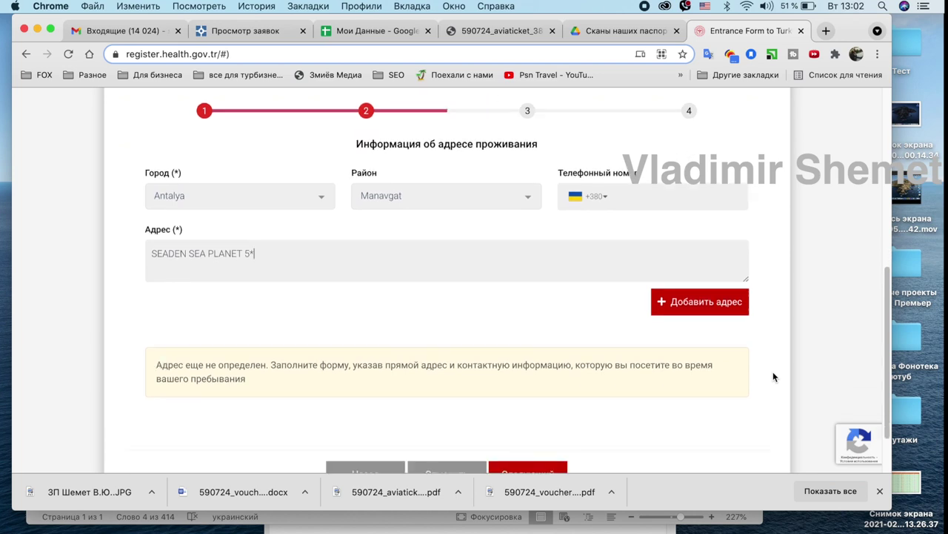
pyautogui.scroll(-2, 772, 376)
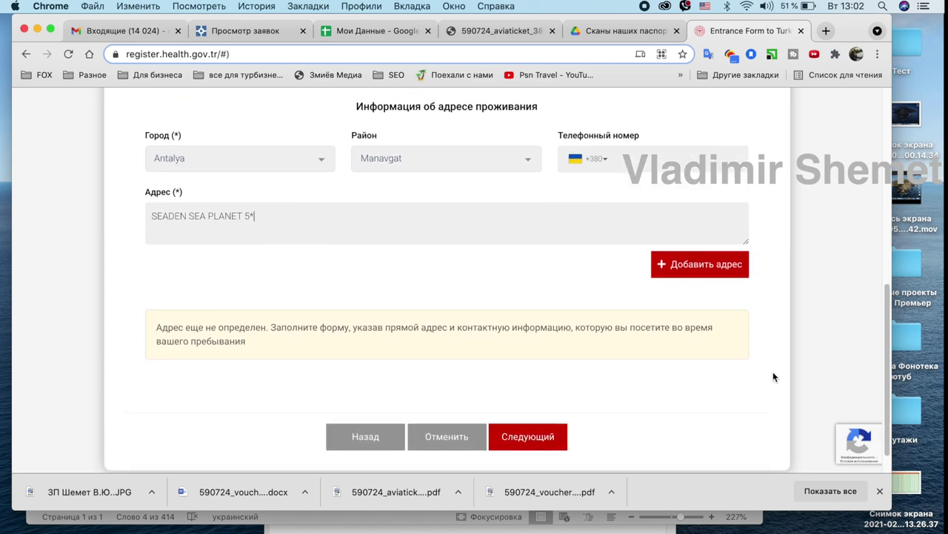
pyautogui.click(669, 266)
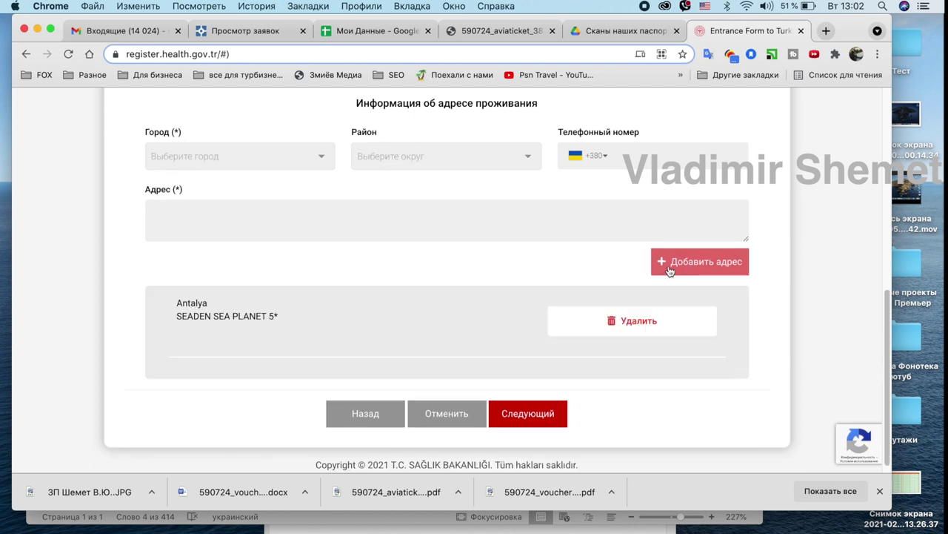
pyautogui.click(541, 417)
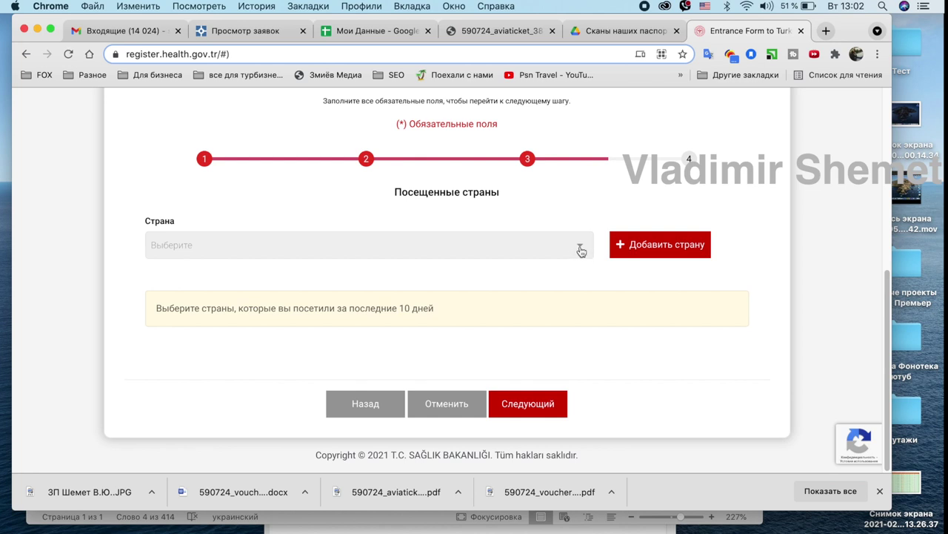
# Choose Ukraine (UKR) as the visited country and advance to the Резюме summary.
pyautogui.scroll(3, 582, 252)
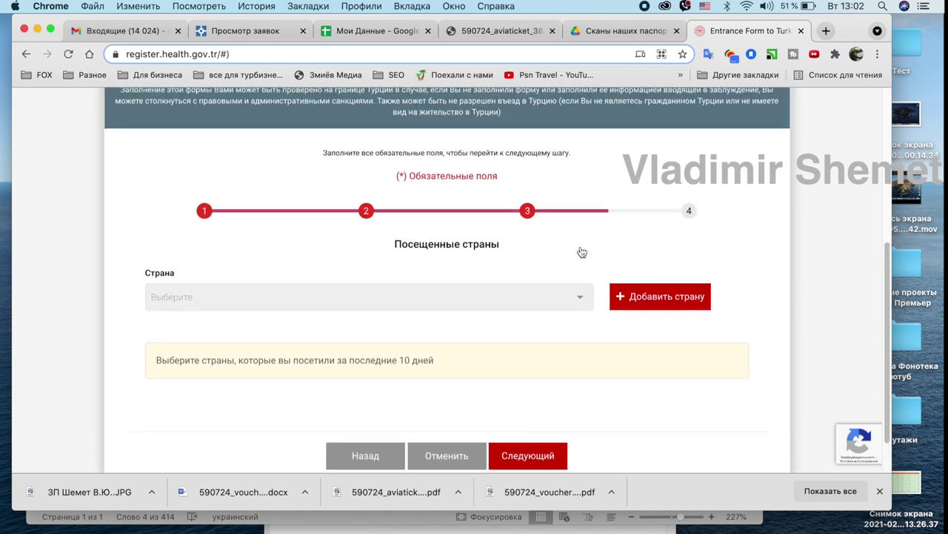
pyautogui.scroll(-3, 581, 252)
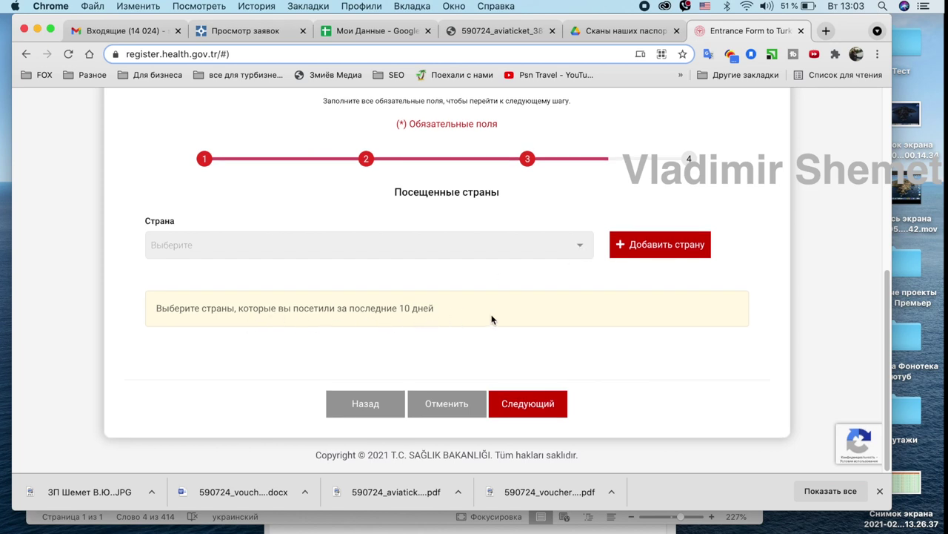
pyautogui.click(581, 250)
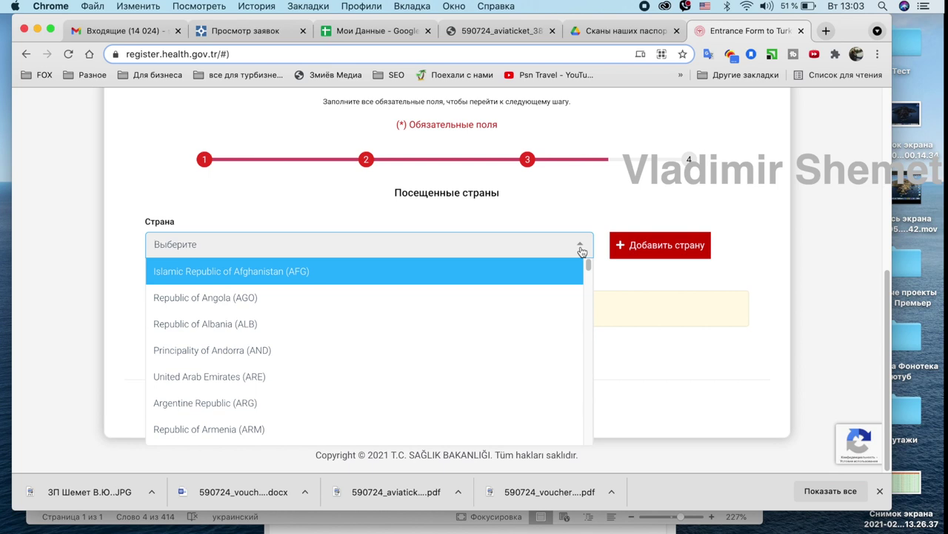
pyautogui.moveTo(588, 267); pyautogui.dragTo(589, 456)
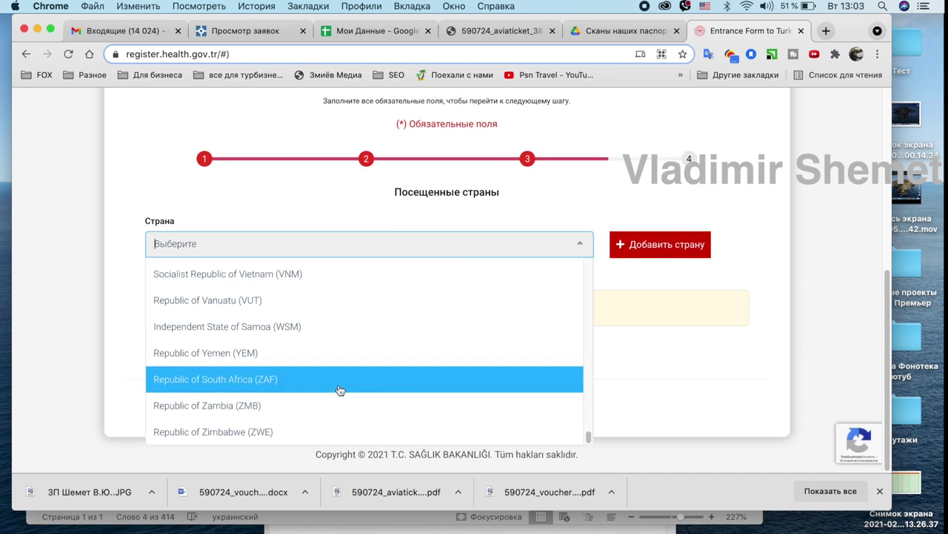
pyautogui.scroll(3, 340, 390)
pyautogui.scroll(4, 340, 389)
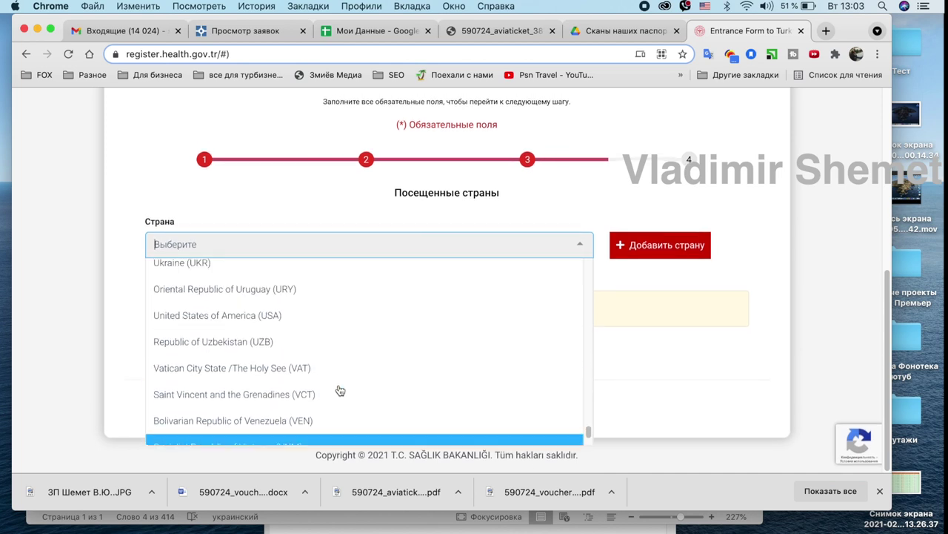
pyautogui.click(223, 318)
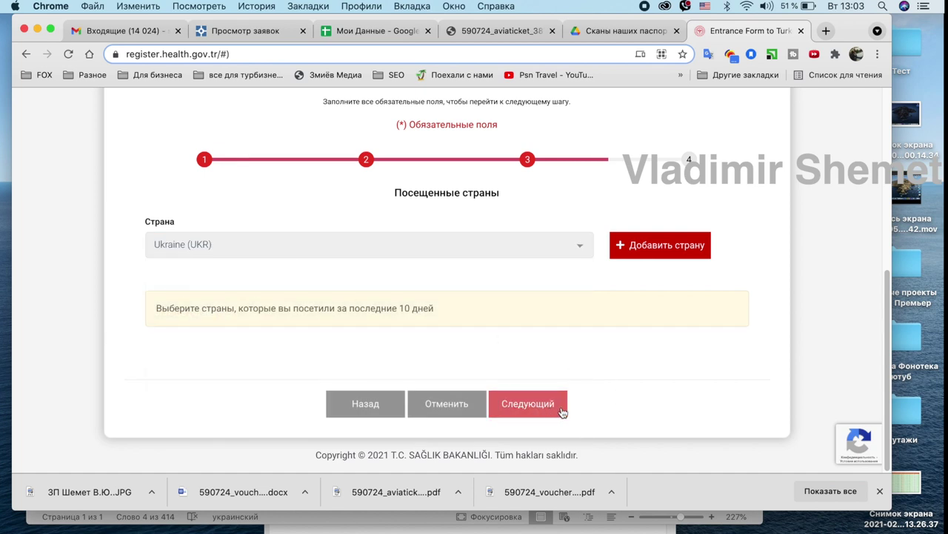
pyautogui.click(528, 404)
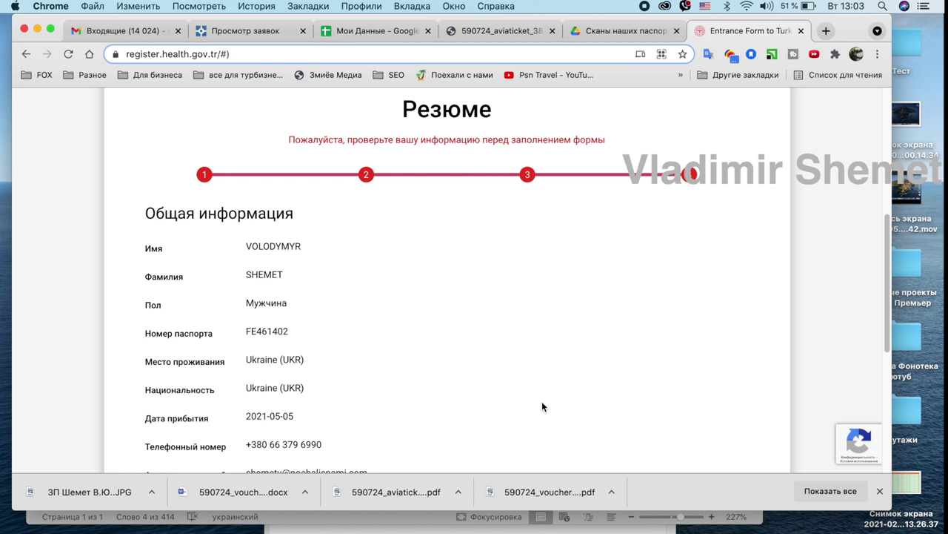
# Maximize the browser, review the Резюме summary to the end, and save the form.
pyautogui.click(50, 28)
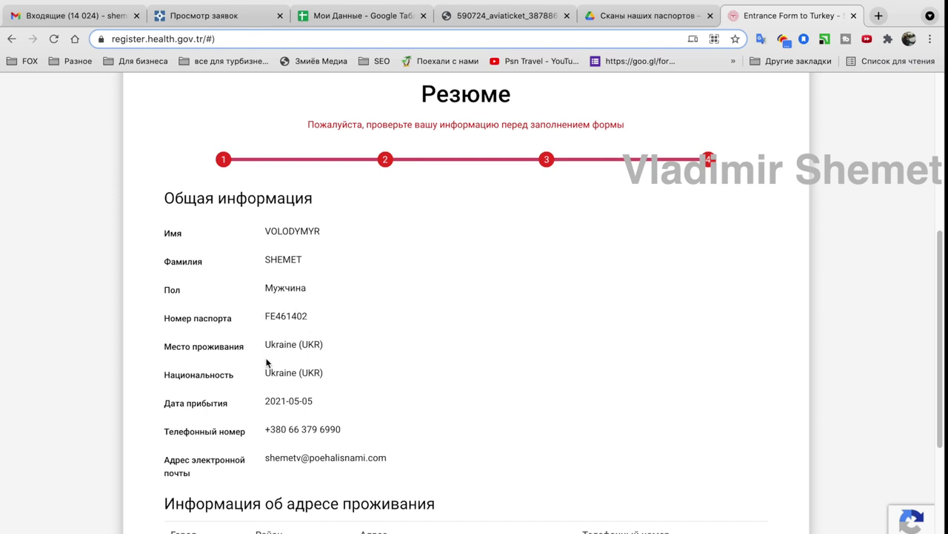
pyautogui.scroll(-2, 291, 356)
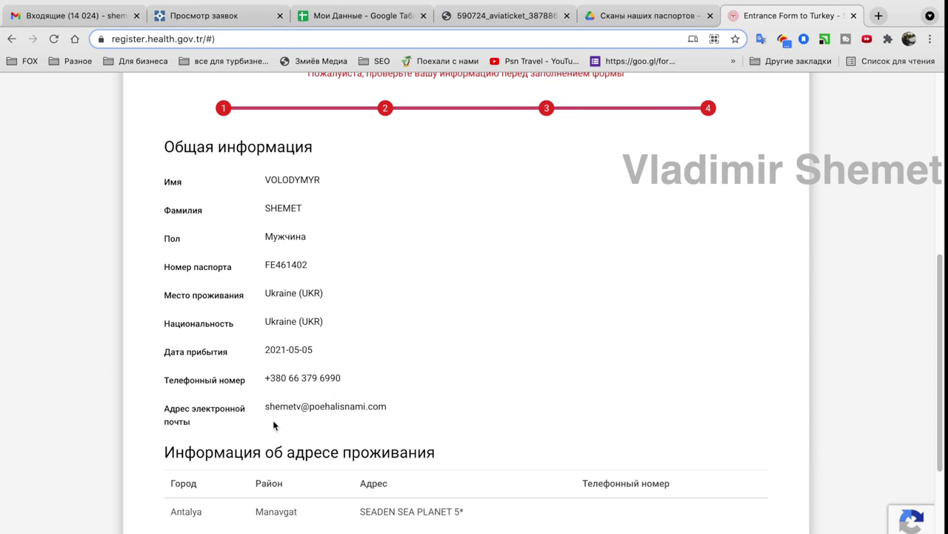
pyautogui.scroll(-5, 363, 411)
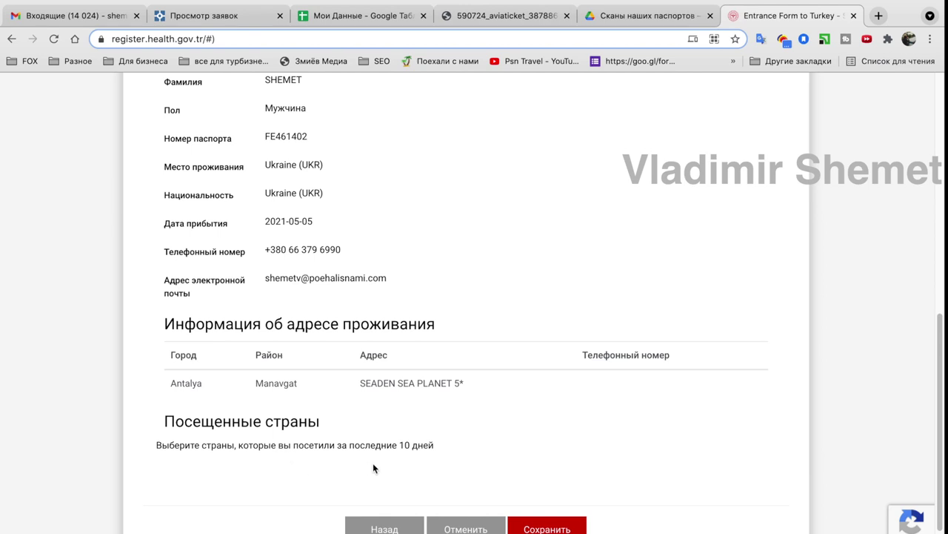
pyautogui.scroll(-1, 530, 453)
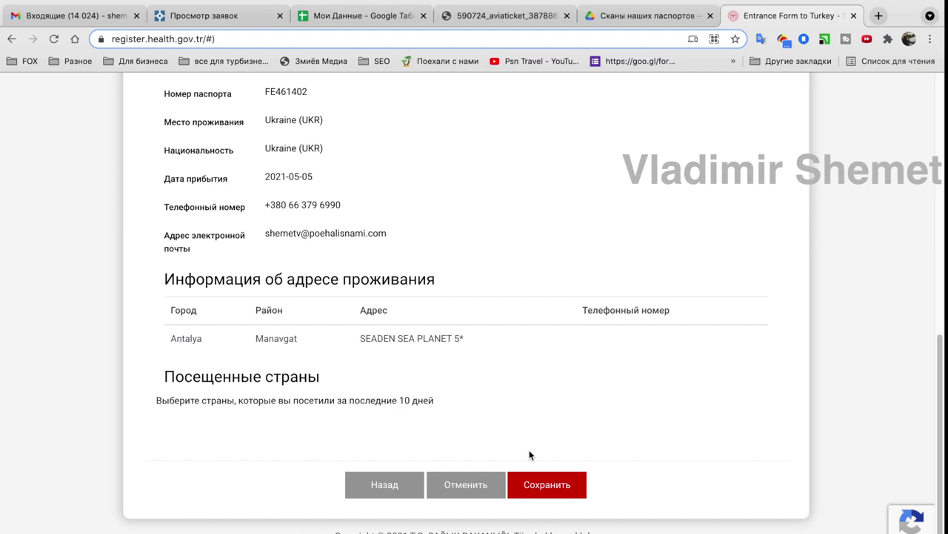
pyautogui.click(545, 486)
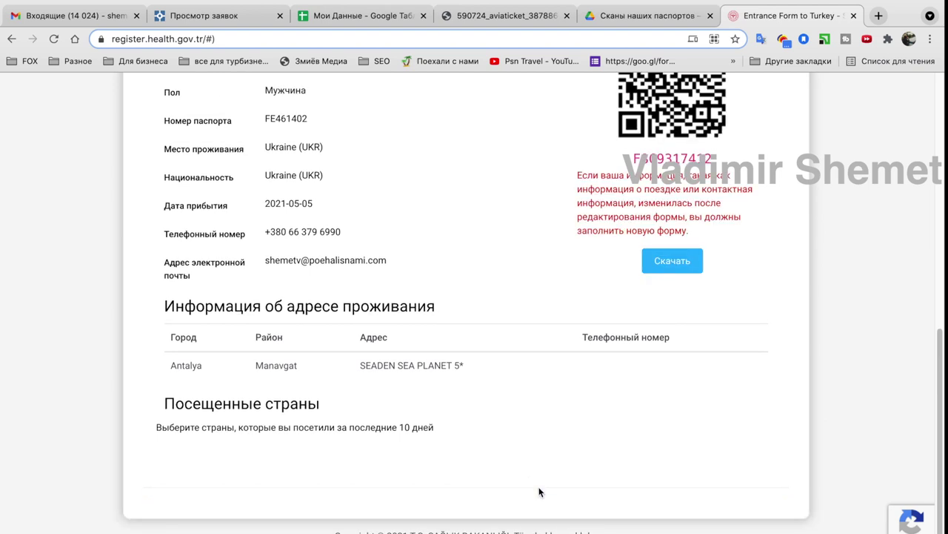
# Download the entrance form PDF and save it into the Доки Турция folder.
pyautogui.scroll(2, 540, 492)
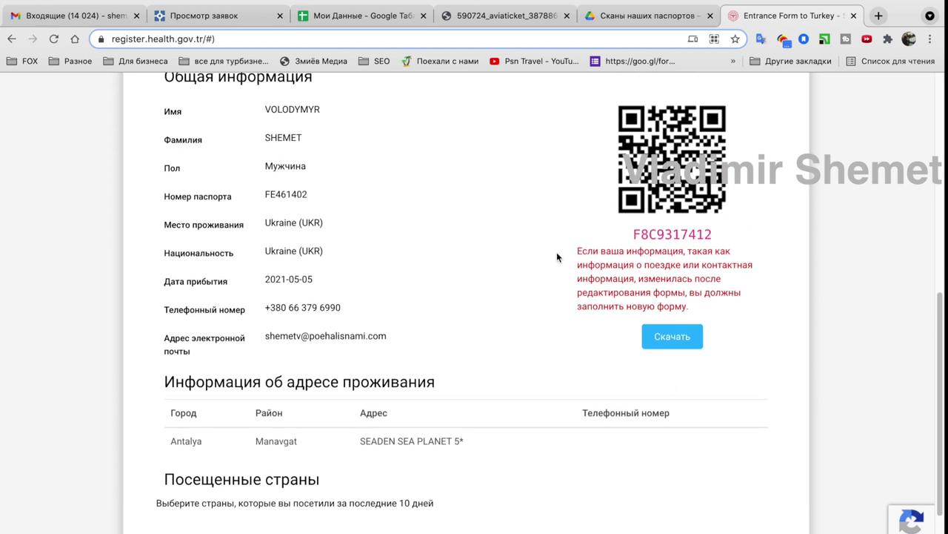
pyautogui.click(669, 339)
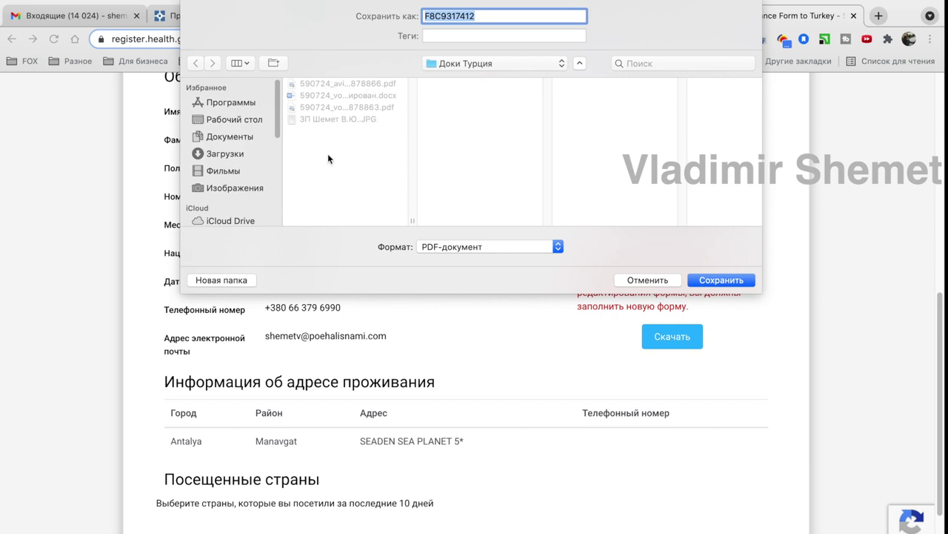
pyautogui.click(716, 288)
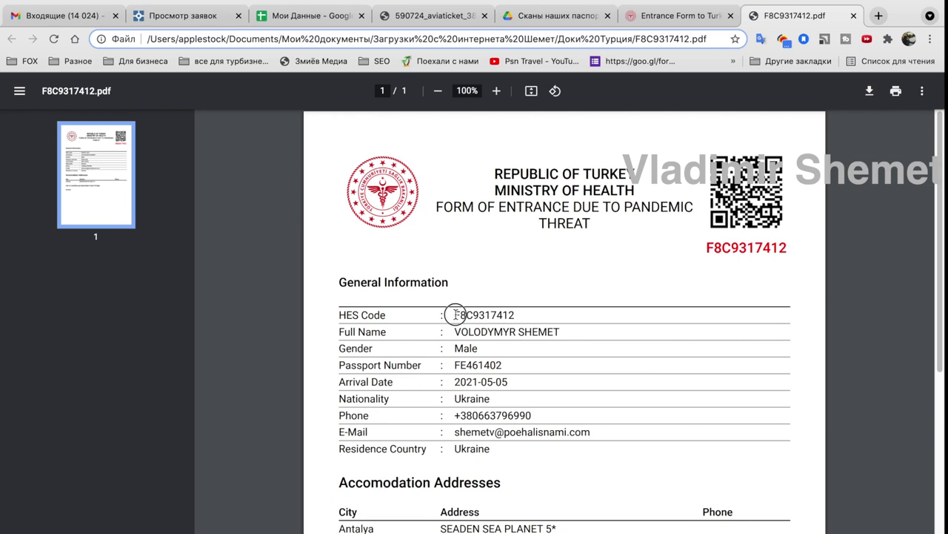
pyautogui.moveTo(452, 315); pyautogui.dragTo(528, 314)
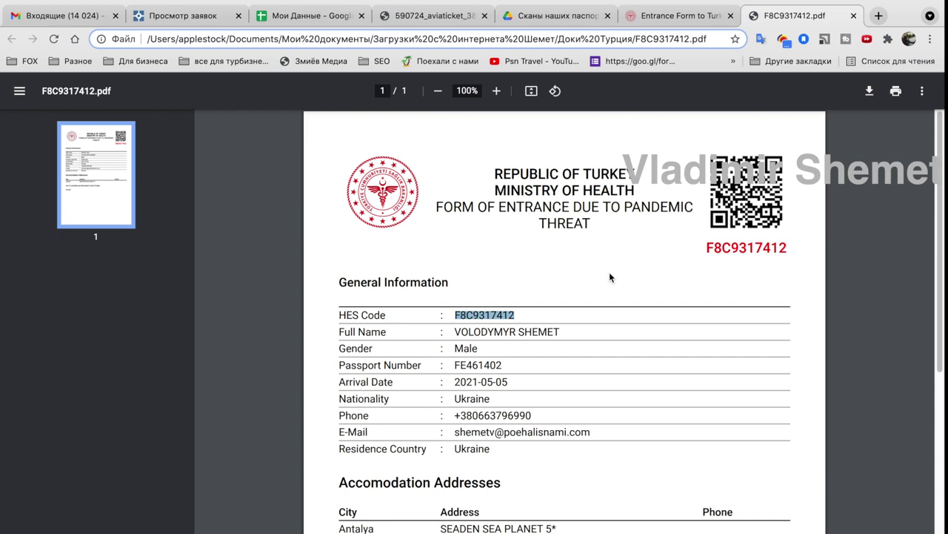
pyautogui.scroll(-3, 610, 275)
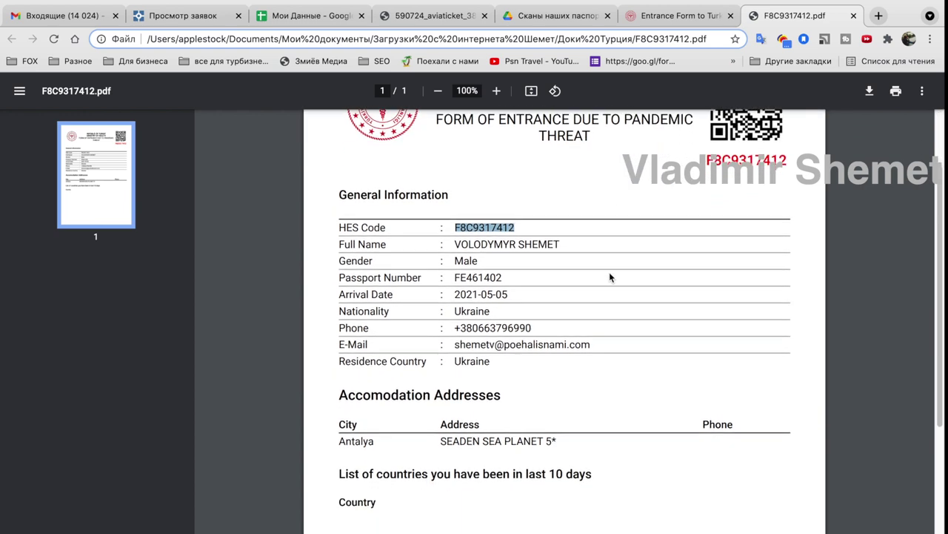
pyautogui.scroll(3, 610, 277)
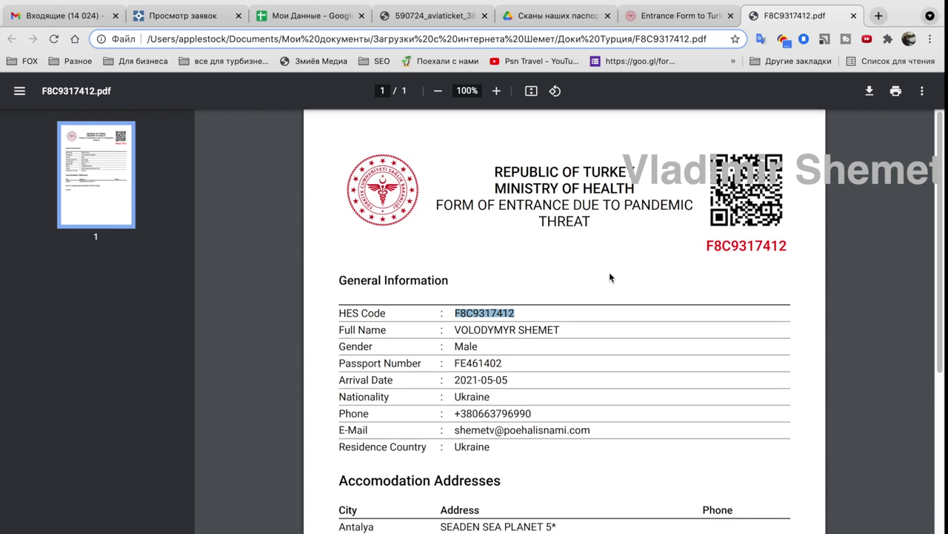
pyautogui.scroll(-1, 609, 277)
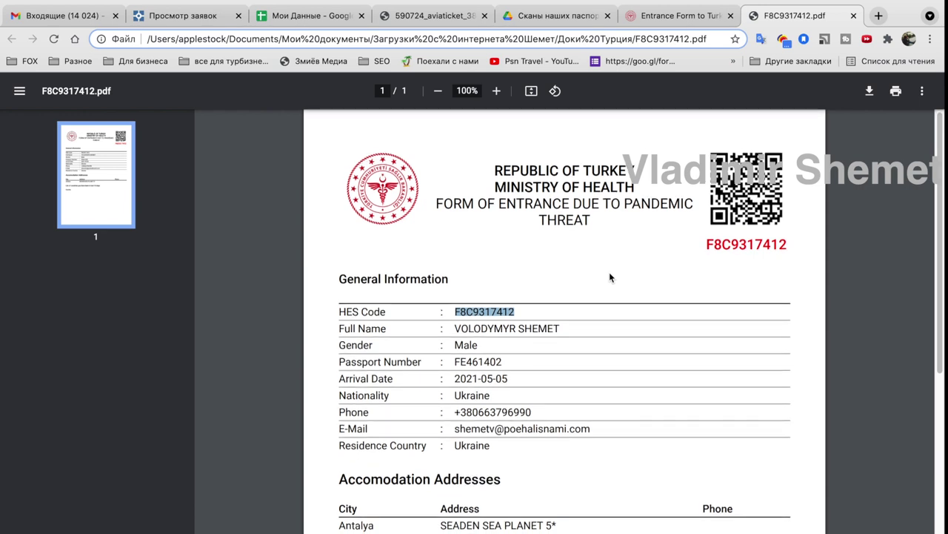
pyautogui.scroll(-1, 610, 277)
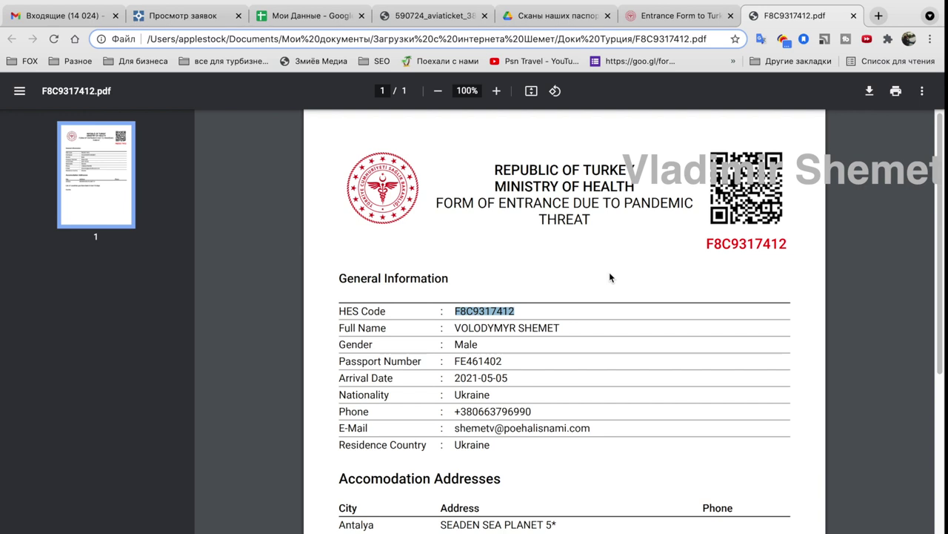
pyautogui.scroll(-1, 610, 274)
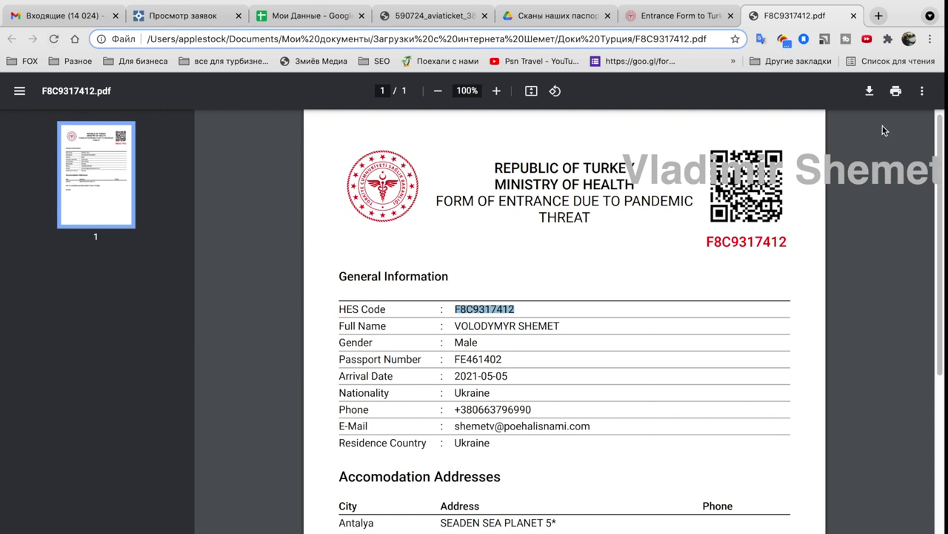
pyautogui.moveTo(288, 2)
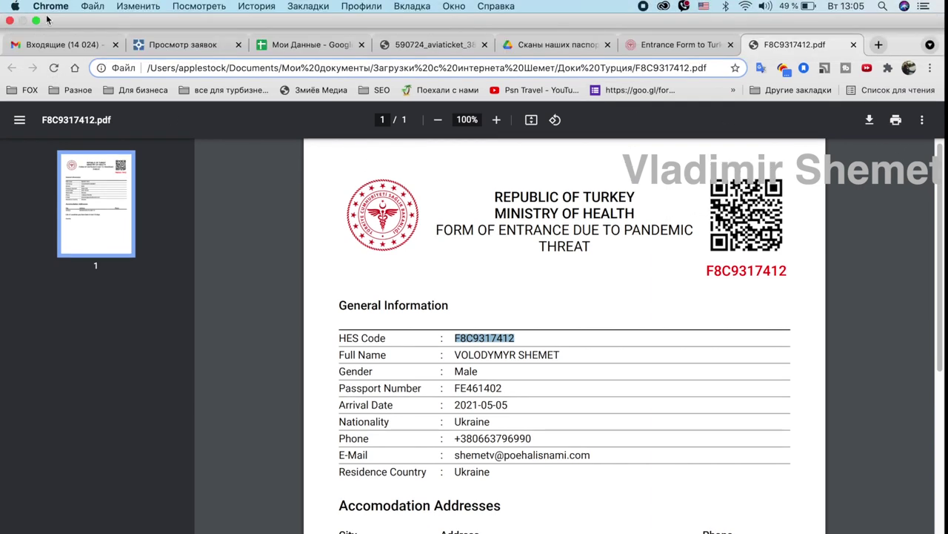
pyautogui.click(36, 20)
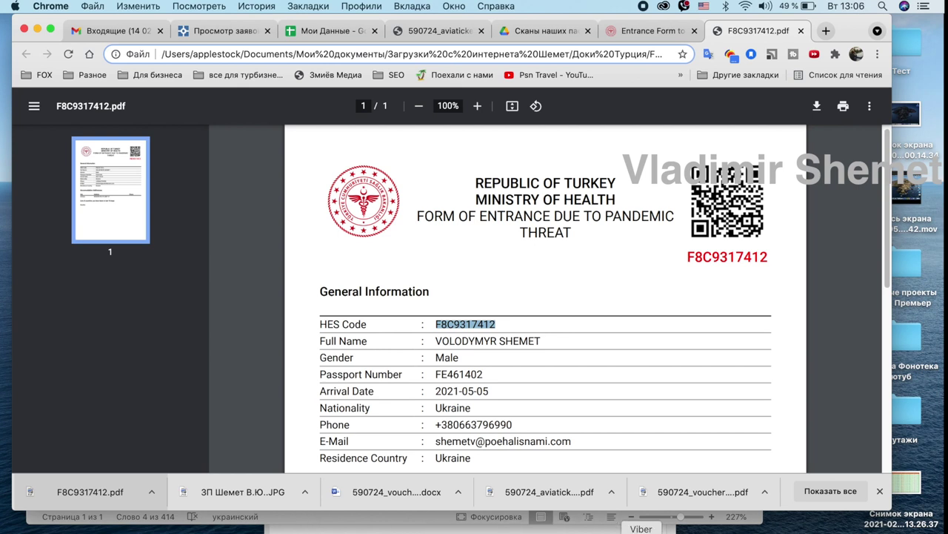
# Search Viber contacts for 099 and open the matching contact's chat.
pyautogui.click(641, 532)
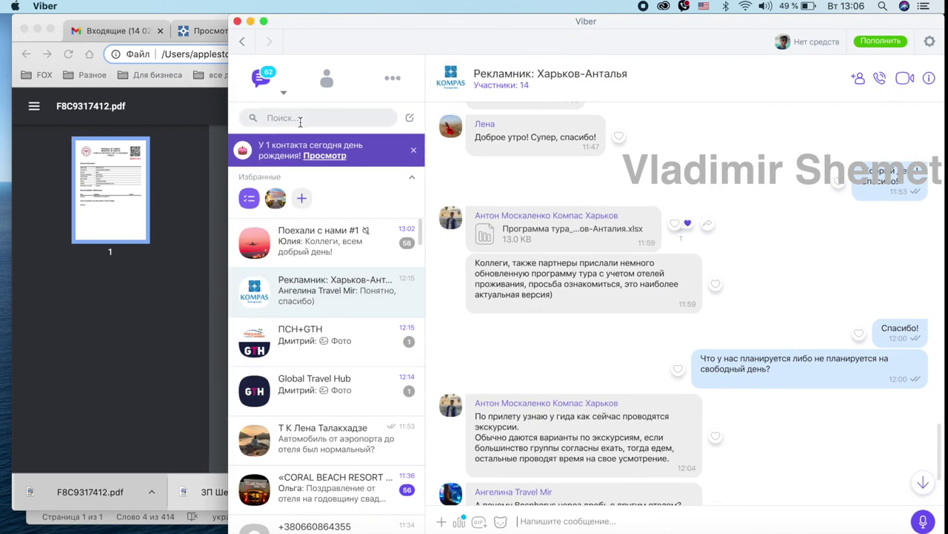
pyautogui.click(300, 118)
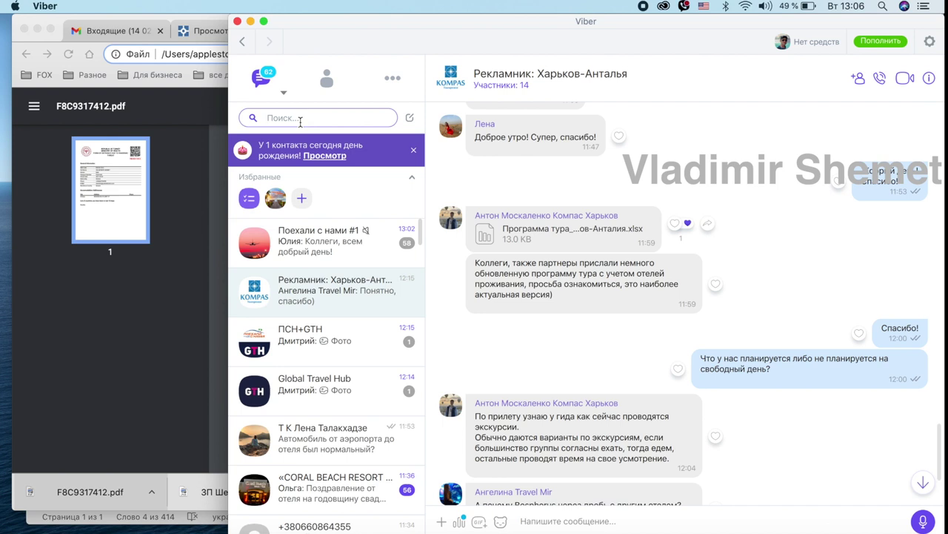
pyautogui.write('0999')
pyautogui.press('BackSpace')
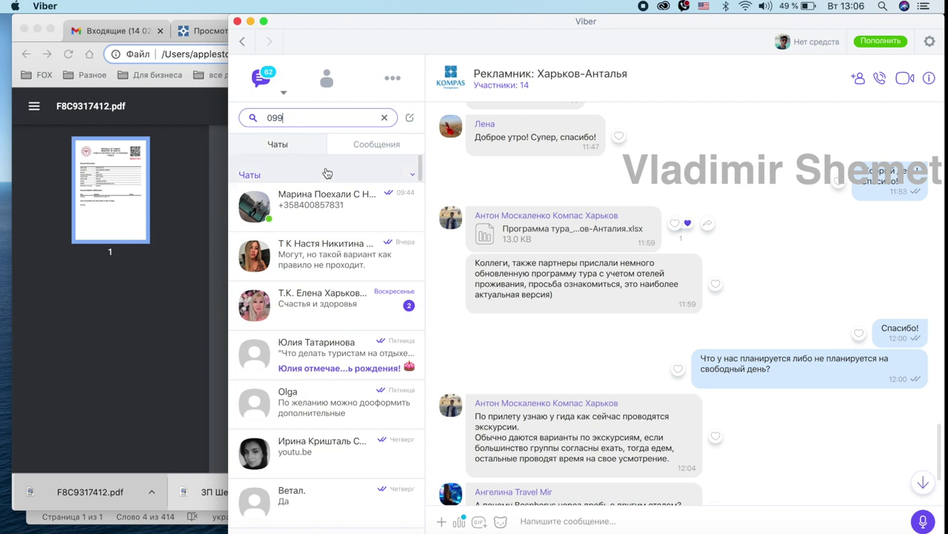
pyautogui.click(321, 205)
# Glance at the entrance-form PDF, then start attaching a file in the Viber chat.
pyautogui.click(132, 219)
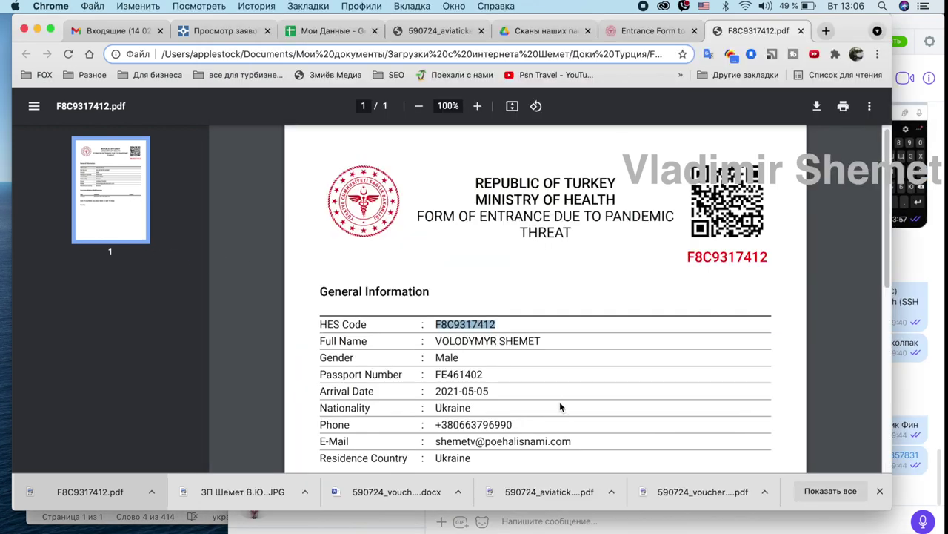
pyautogui.click(665, 531)
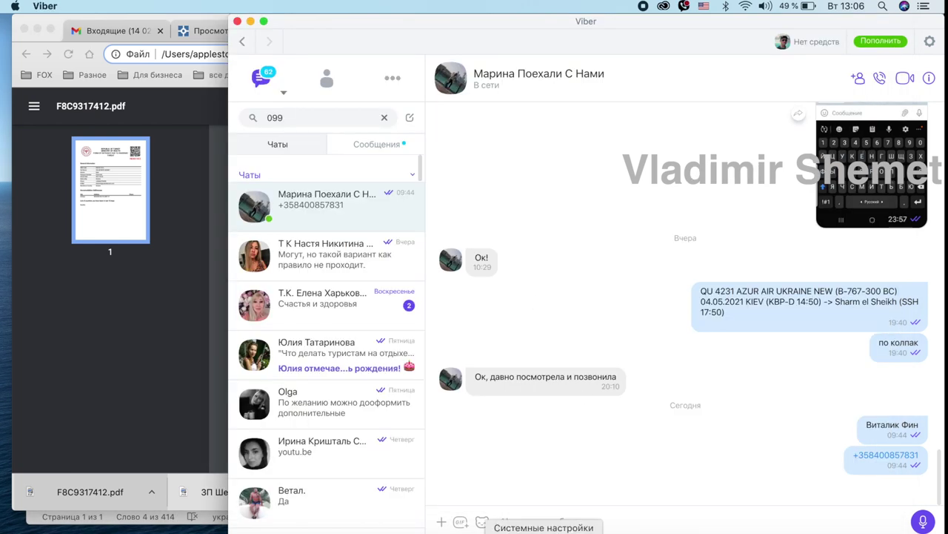
pyautogui.click(441, 524)
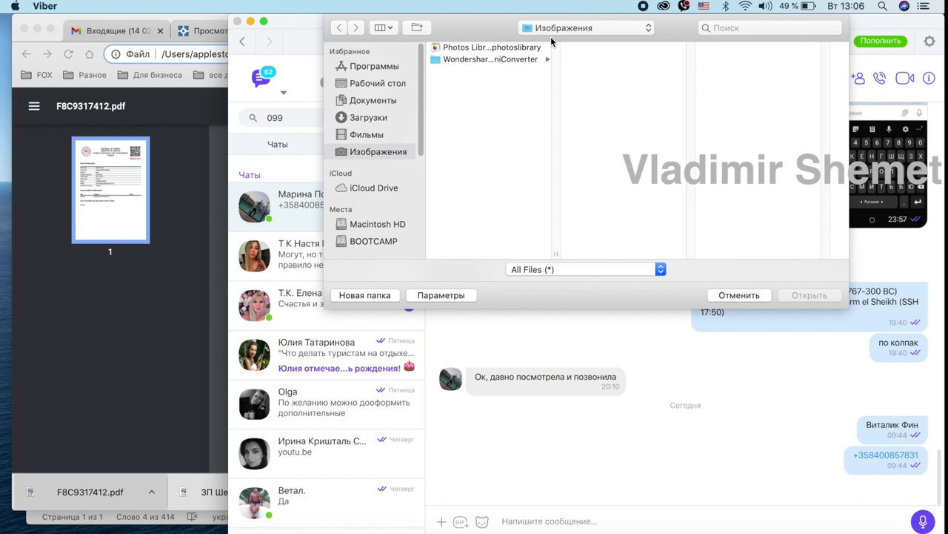
pyautogui.click(366, 102)
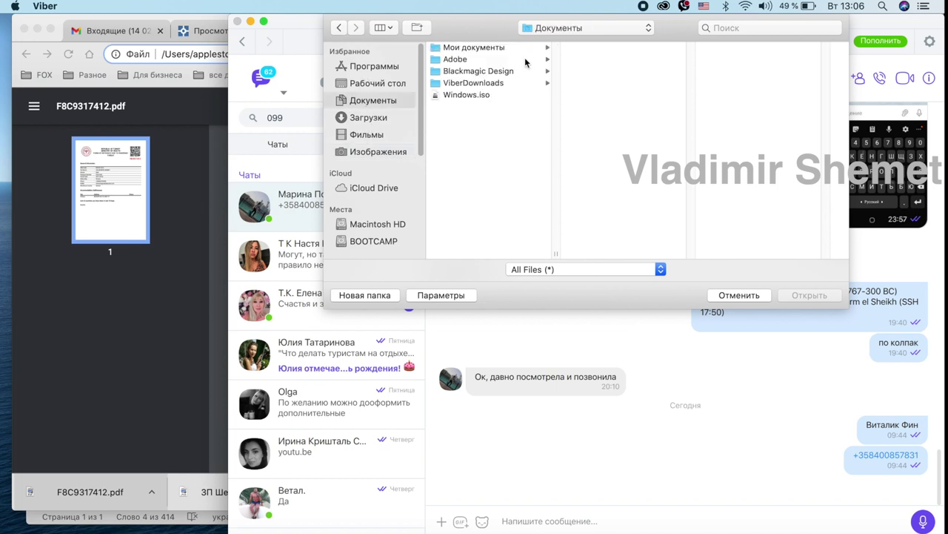
pyautogui.click(469, 47)
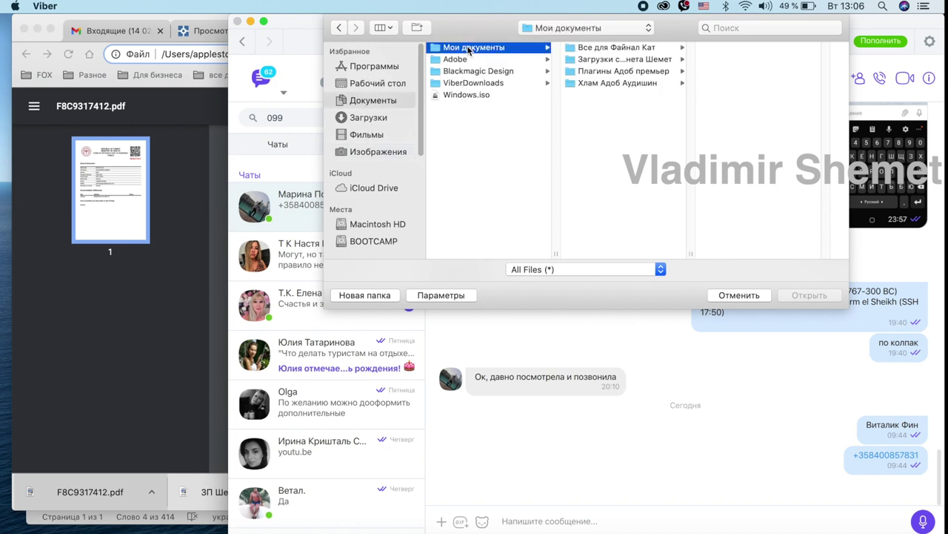
pyautogui.click(617, 59)
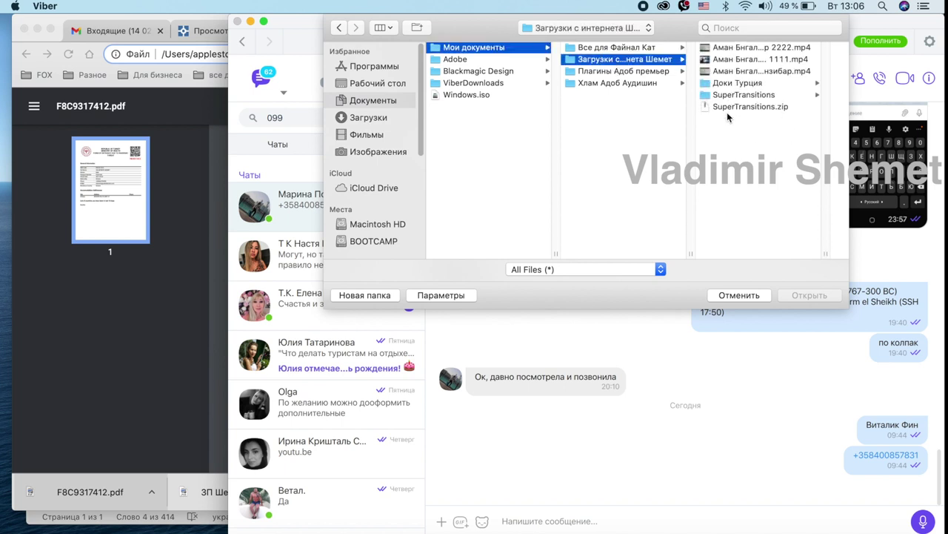
pyautogui.click(732, 84)
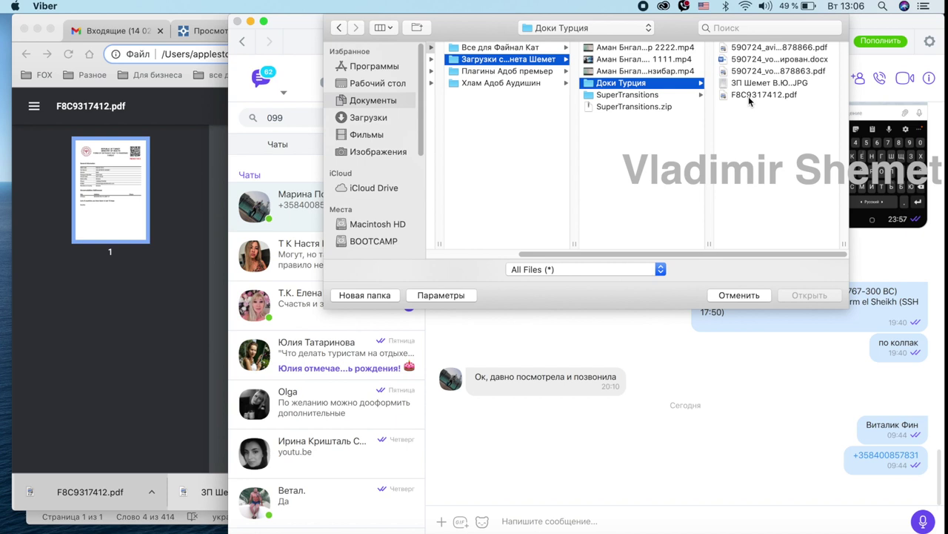
pyautogui.click(749, 96)
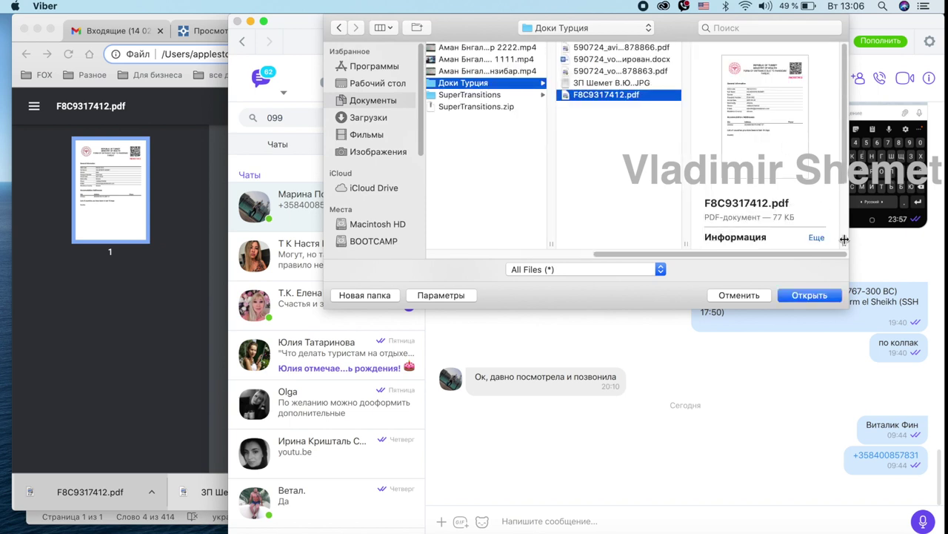
pyautogui.click(804, 295)
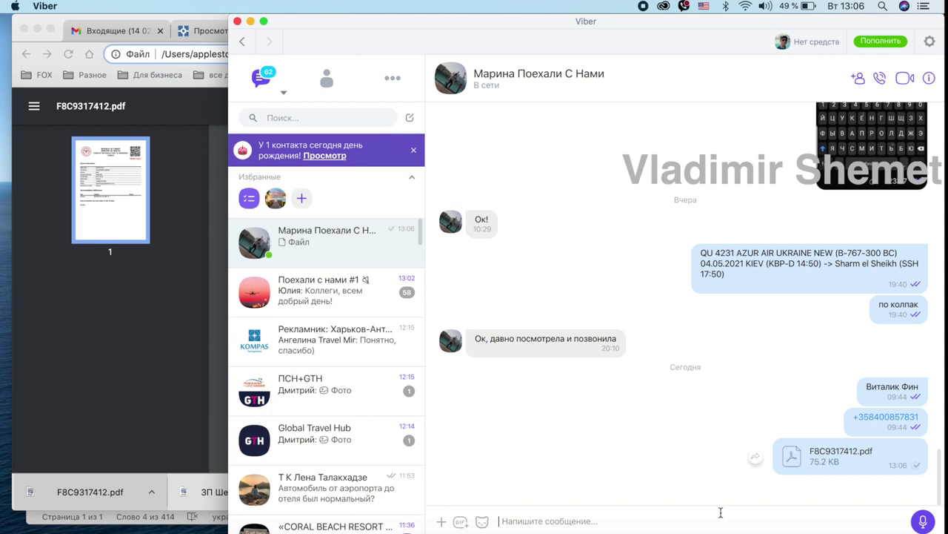
pyautogui.click(797, 457)
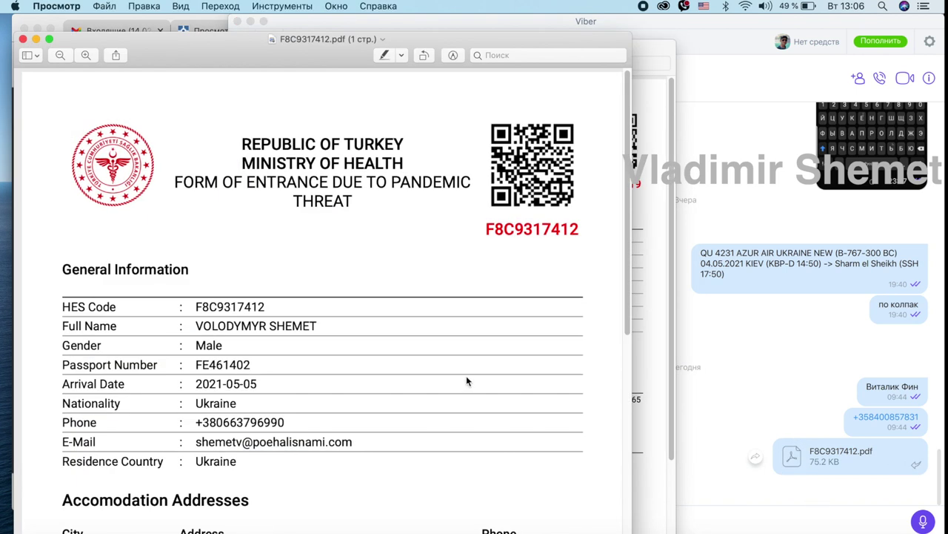
pyautogui.scroll(-6, 467, 379)
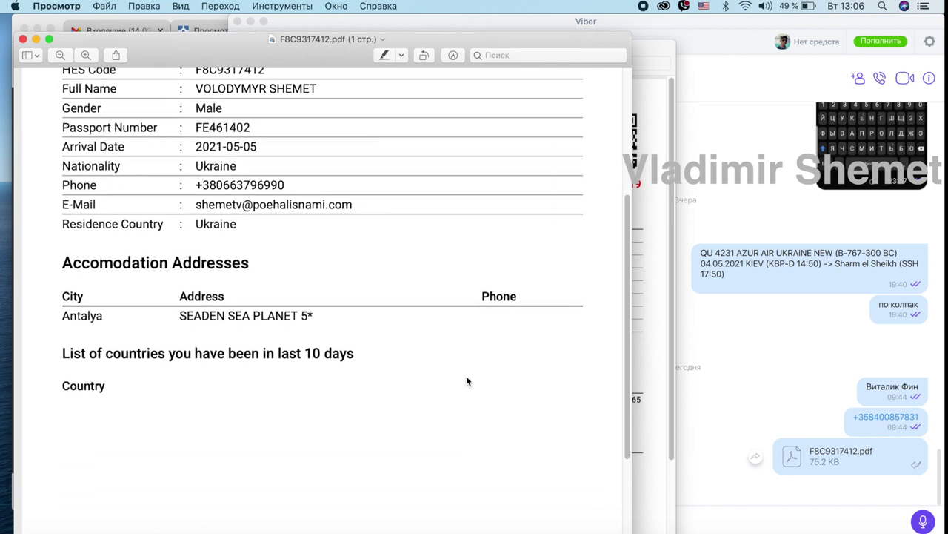
pyautogui.scroll(6, 467, 379)
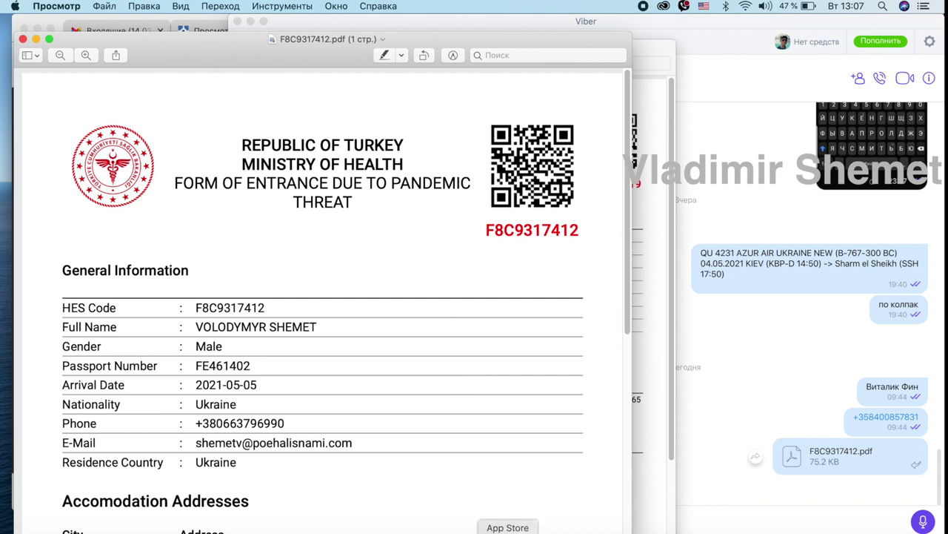
pyautogui.click(772, 532)
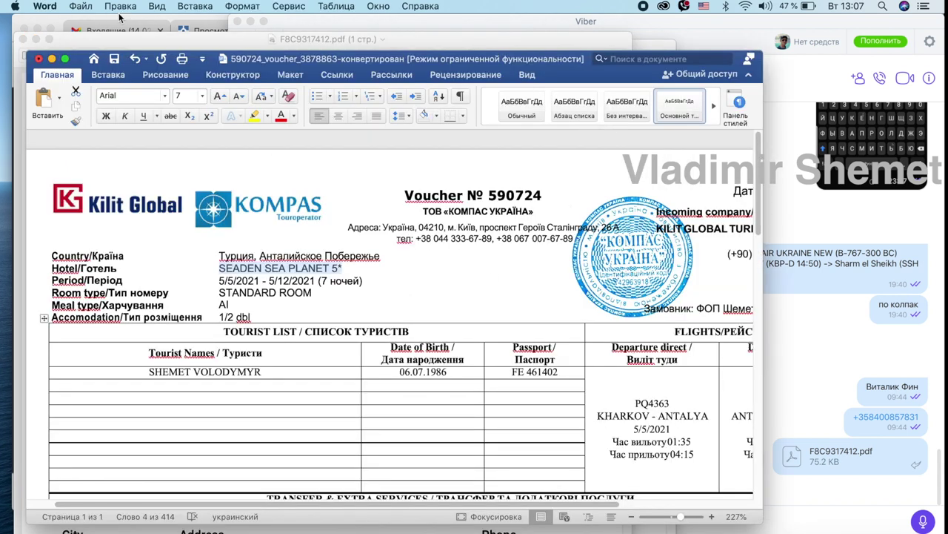
# Check the tourist name in the full-screen voucher, then return to Chrome's HES code PDF.
pyautogui.click(65, 58)
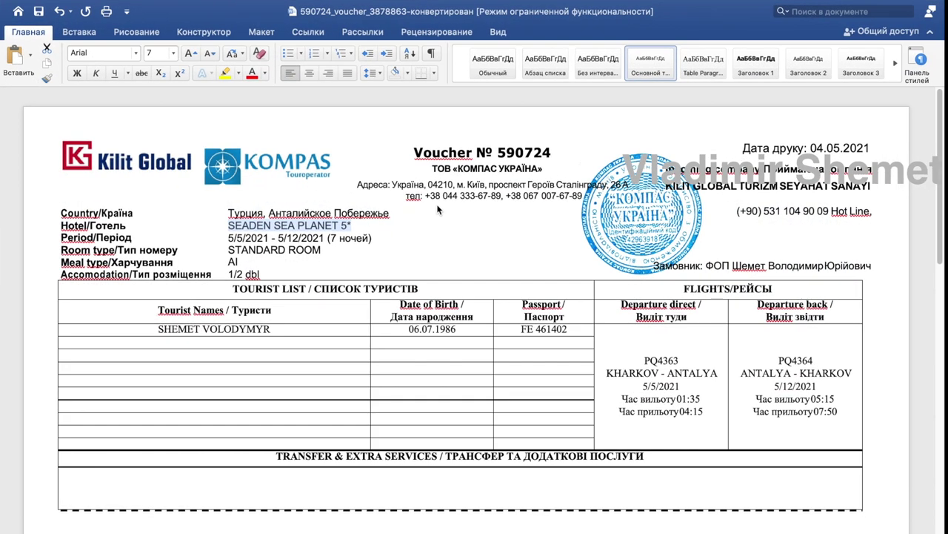
pyautogui.moveTo(158, 329); pyautogui.dragTo(264, 331)
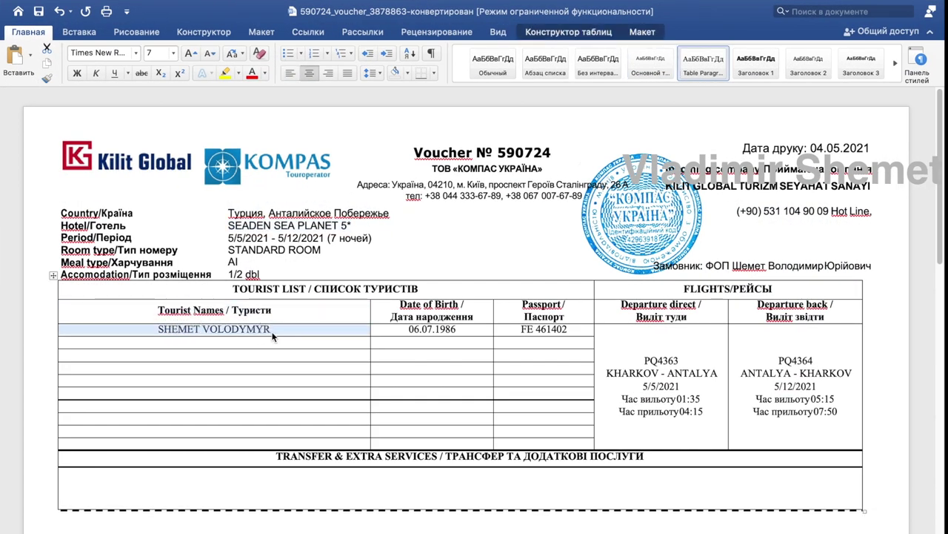
pyautogui.click(171, 340)
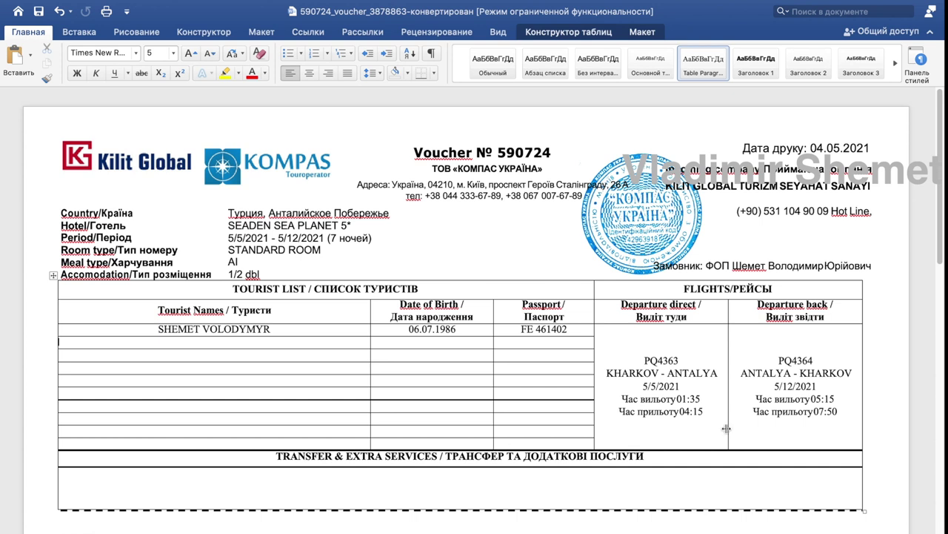
pyautogui.moveTo(37, 4)
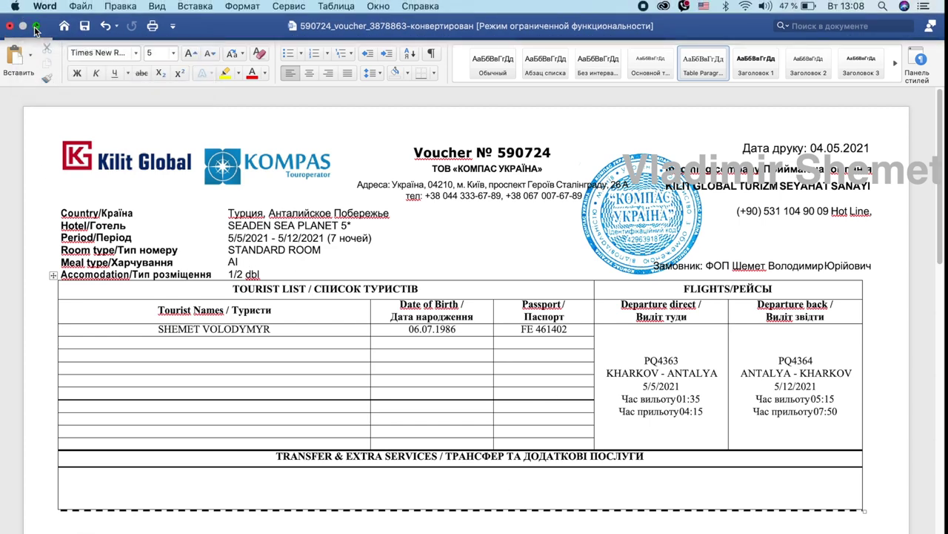
pyautogui.click(35, 27)
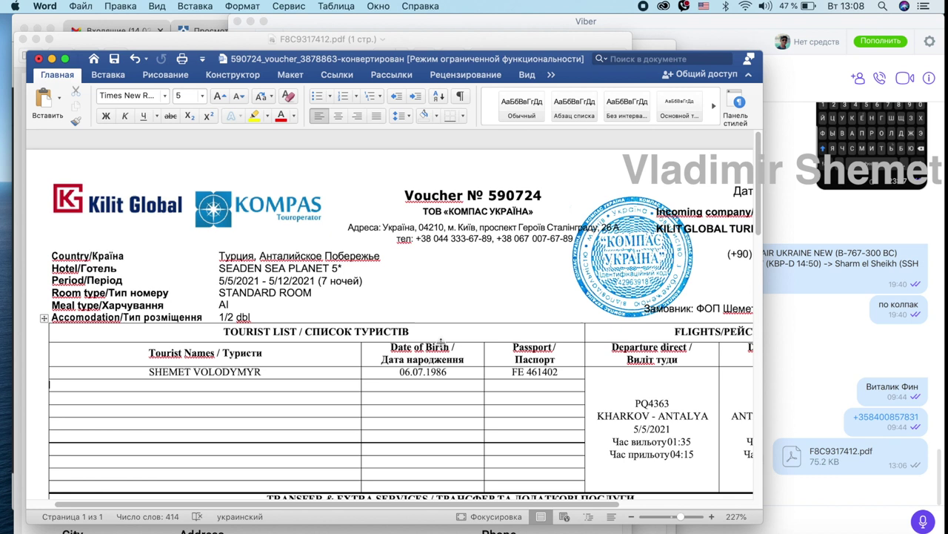
pyautogui.click(701, 531)
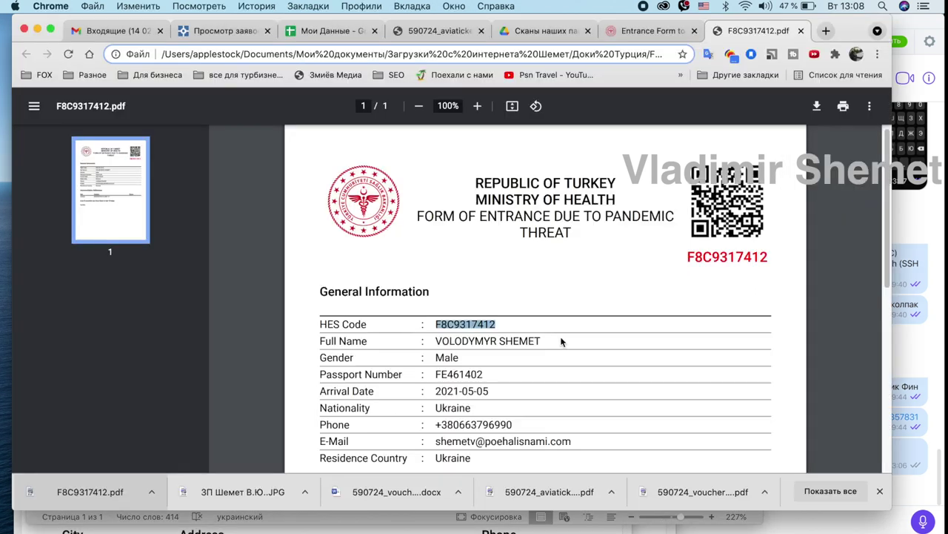
# Return to the Turkey Entrance Form tab and review the Резюме summary with its QR code and form code.
pyautogui.click(631, 32)
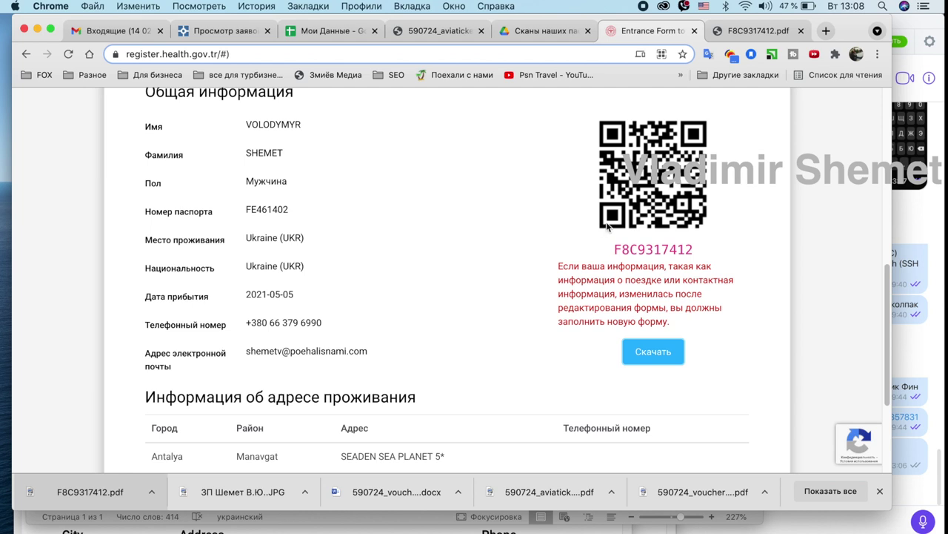
pyautogui.scroll(2, 607, 227)
pyautogui.scroll(-2, 607, 228)
pyautogui.scroll(1, 608, 228)
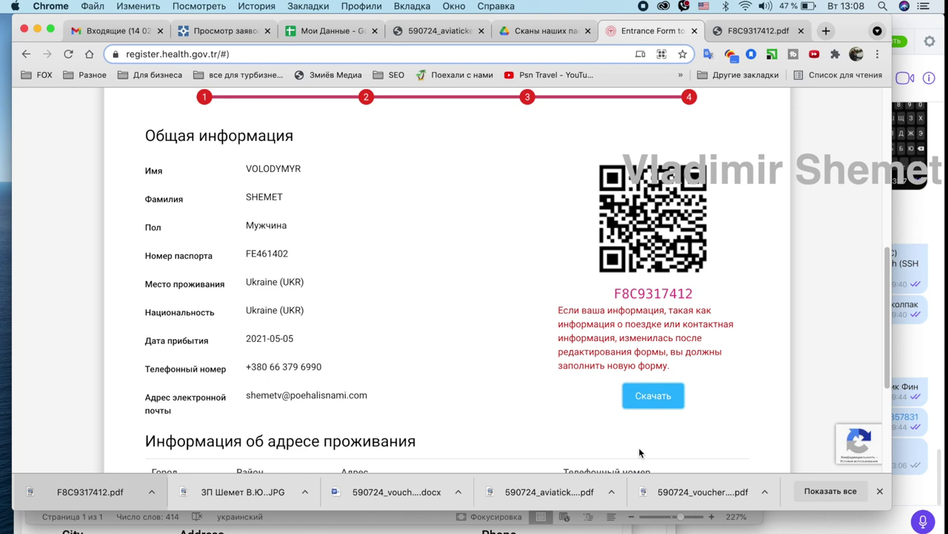
pyautogui.scroll(5, 639, 447)
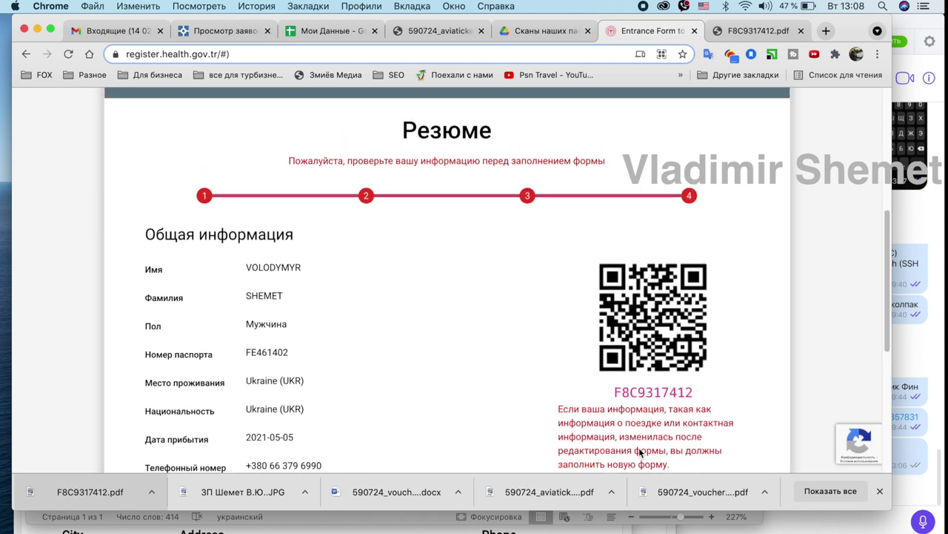
pyautogui.scroll(3, 639, 447)
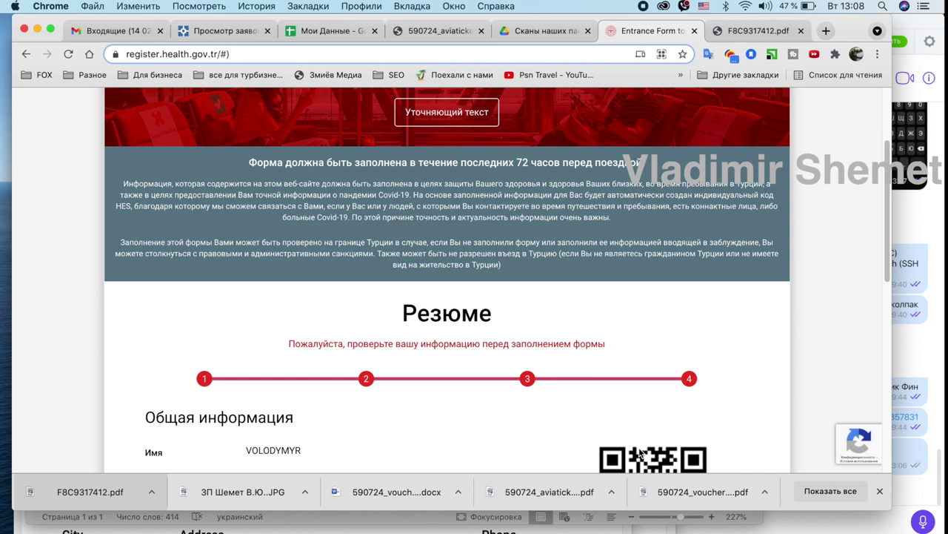
pyautogui.scroll(-4, 639, 454)
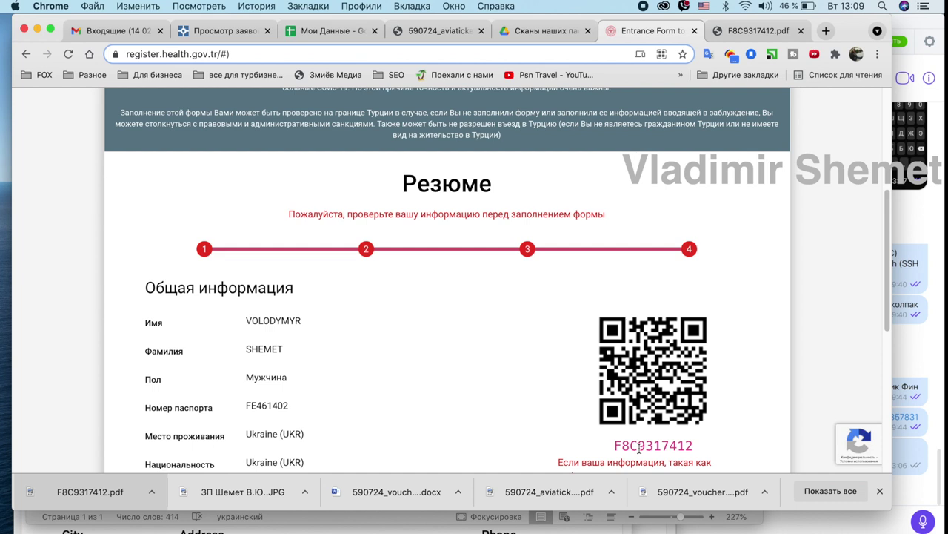
pyautogui.scroll(-2, 639, 447)
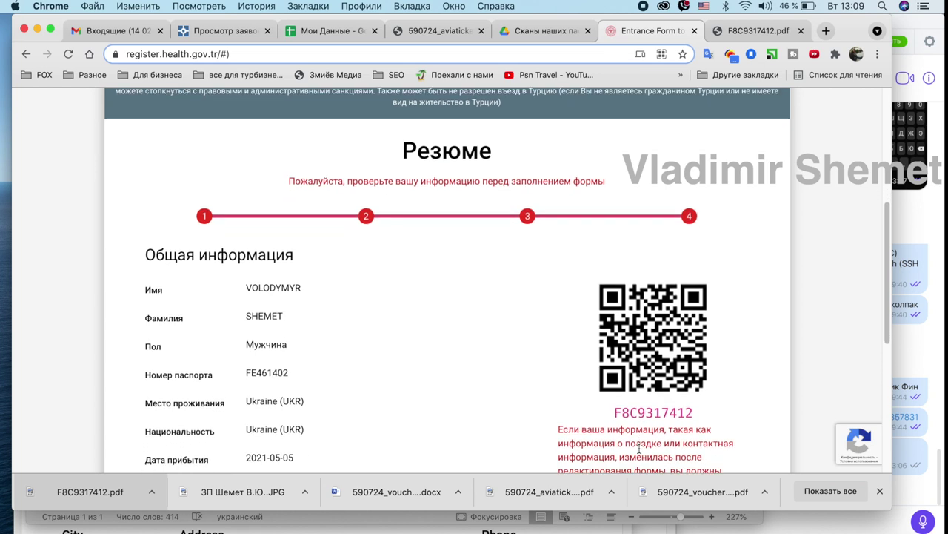
pyautogui.scroll(-2, 639, 447)
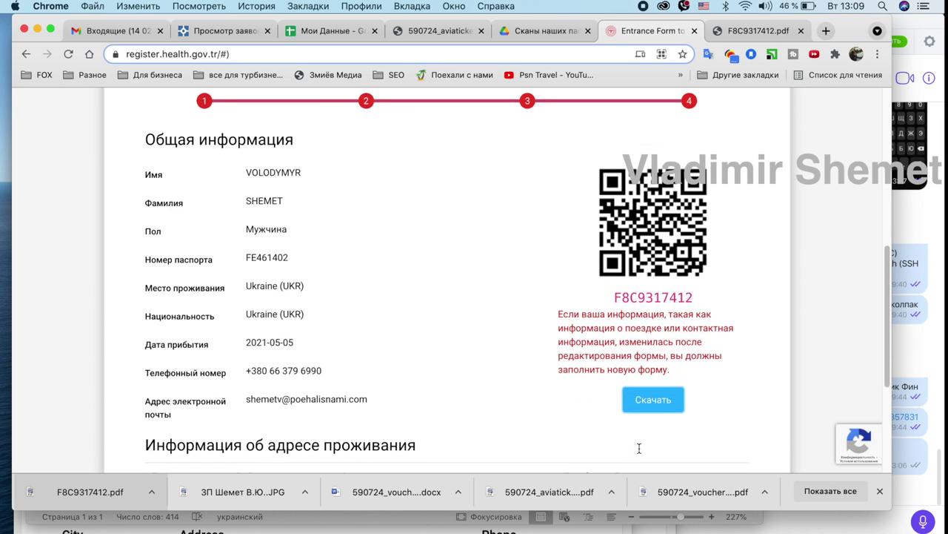
pyautogui.scroll(-2, 639, 448)
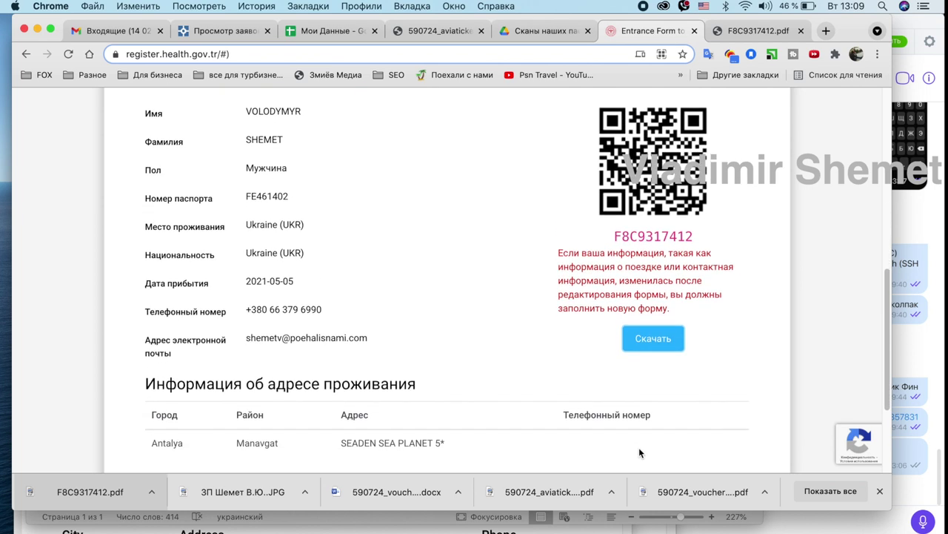
pyautogui.scroll(3, 638, 447)
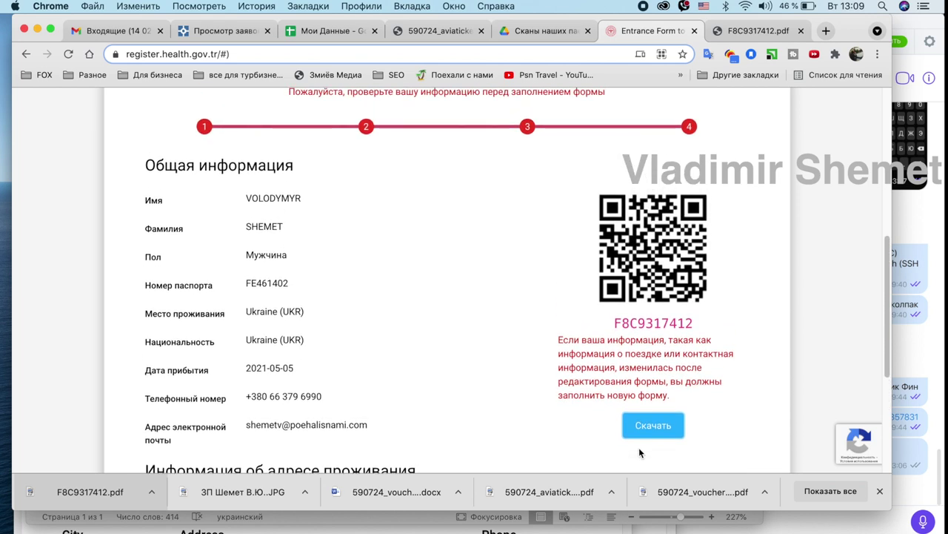
pyautogui.scroll(4, 639, 447)
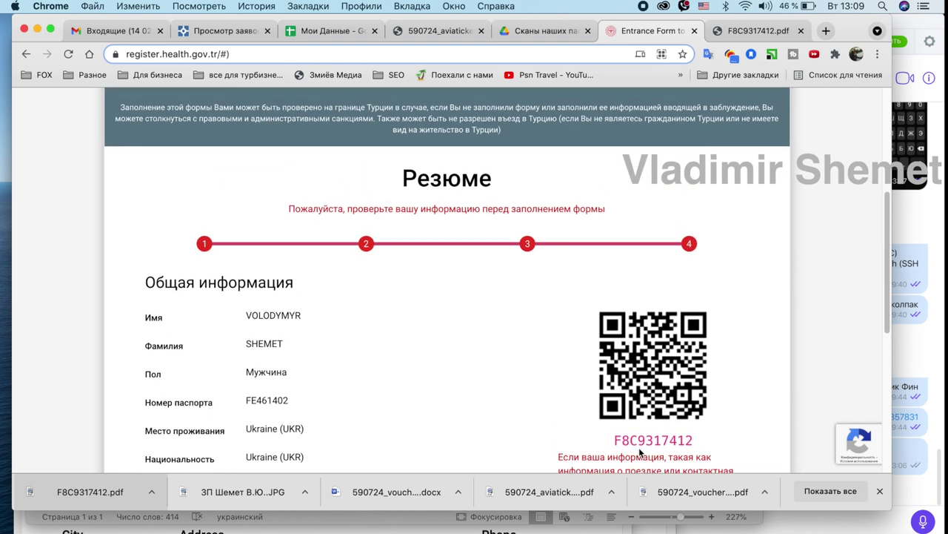
pyautogui.scroll(-1, 639, 447)
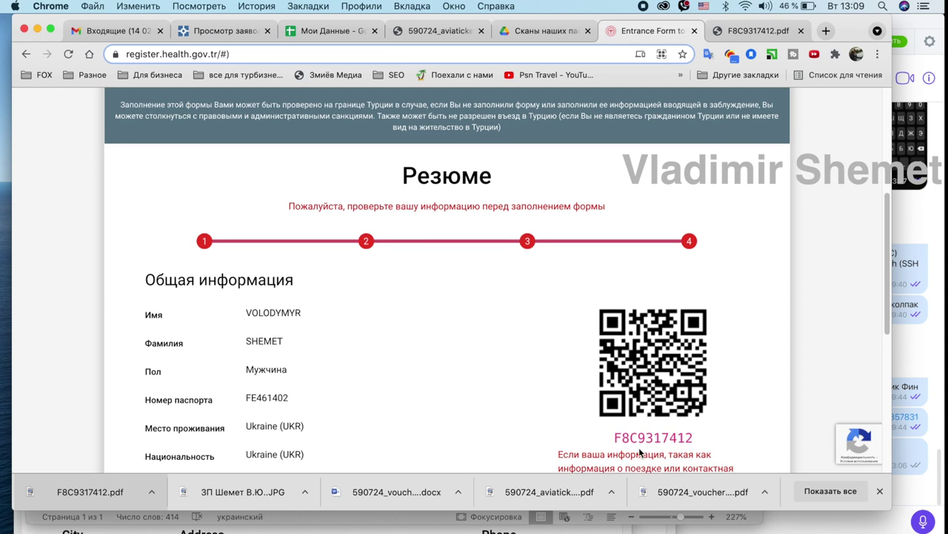
pyautogui.scroll(-2, 640, 453)
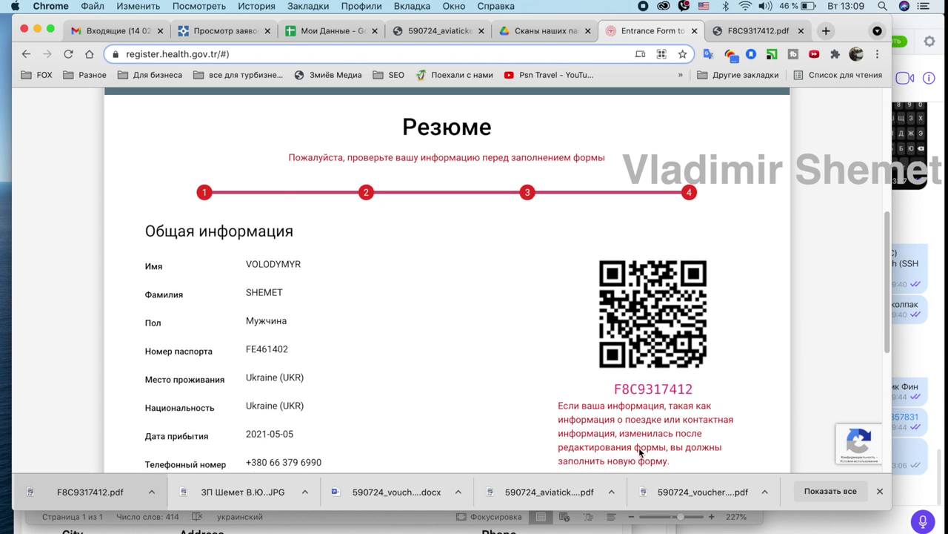
pyautogui.scroll(-3, 640, 452)
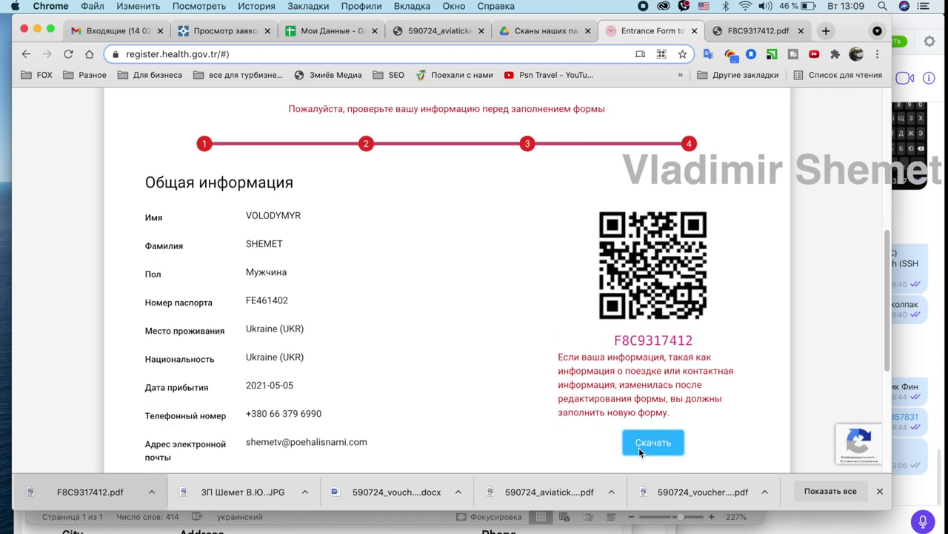
pyautogui.scroll(-3, 639, 447)
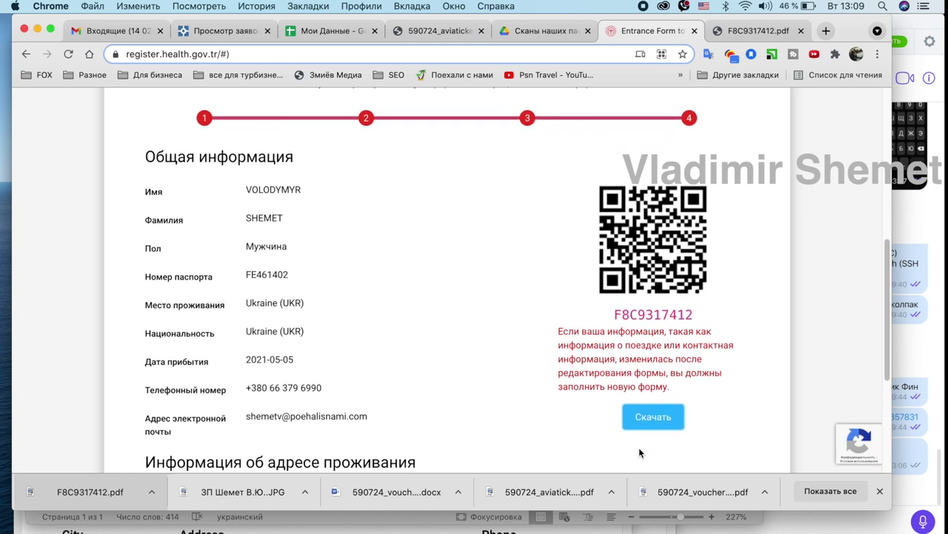
pyautogui.scroll(-2, 639, 447)
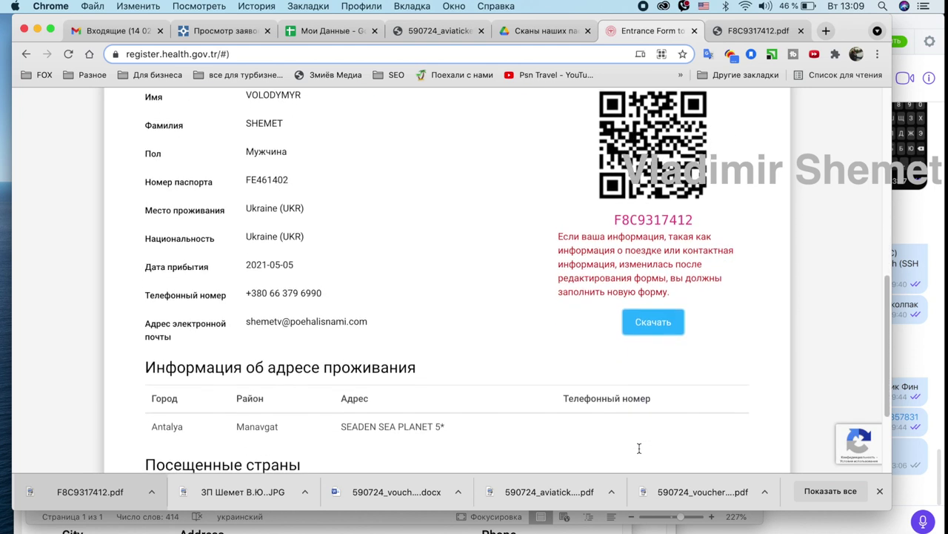